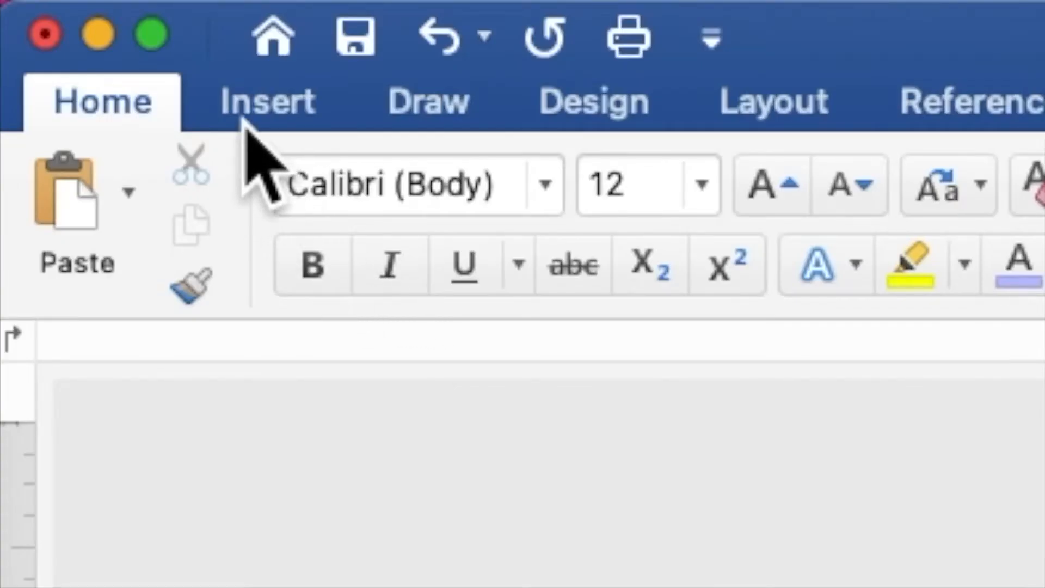
# Insert BOHO BROWN BACKGROUND.jpg from the Desktop's brown wedding folder onto the blank page.
pyautogui.click(240, 106)
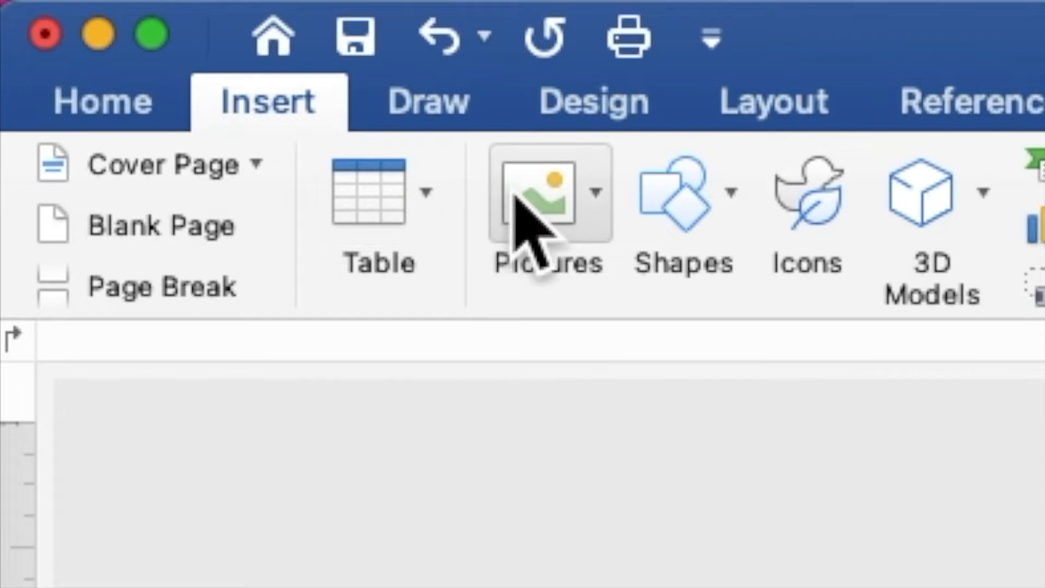
pyautogui.click(536, 205)
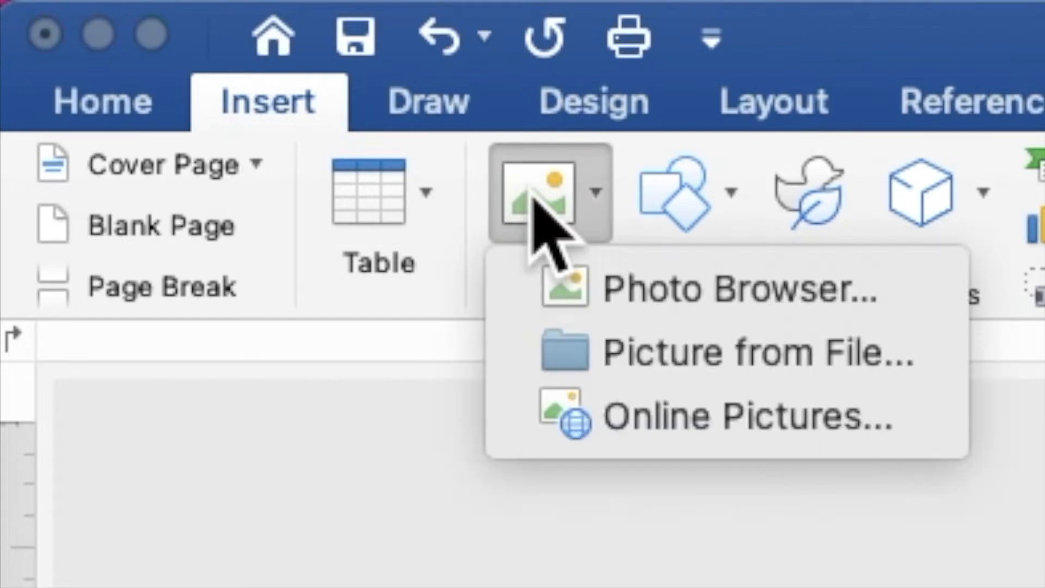
pyautogui.click(621, 354)
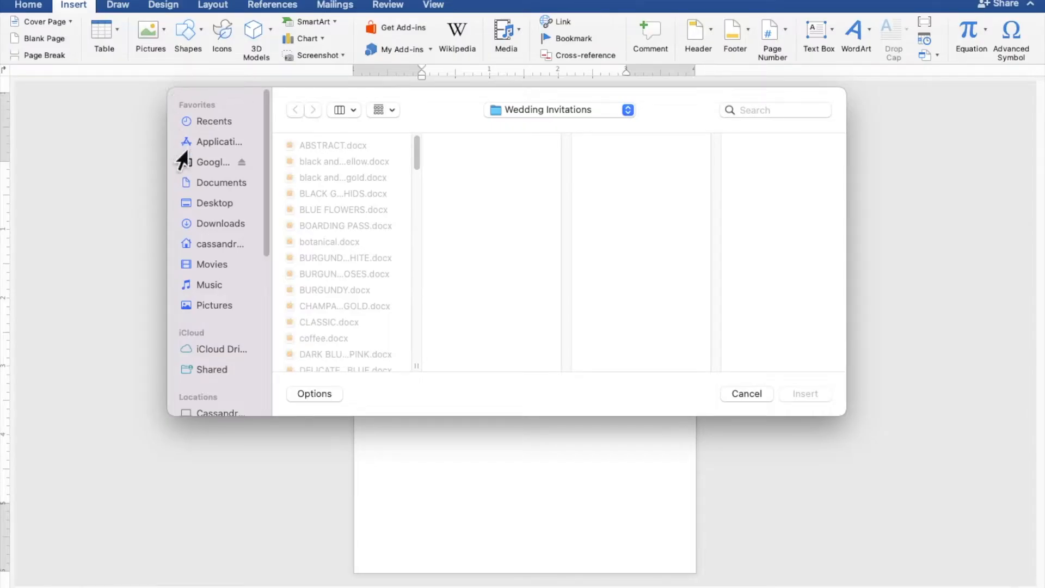
pyautogui.click(200, 209)
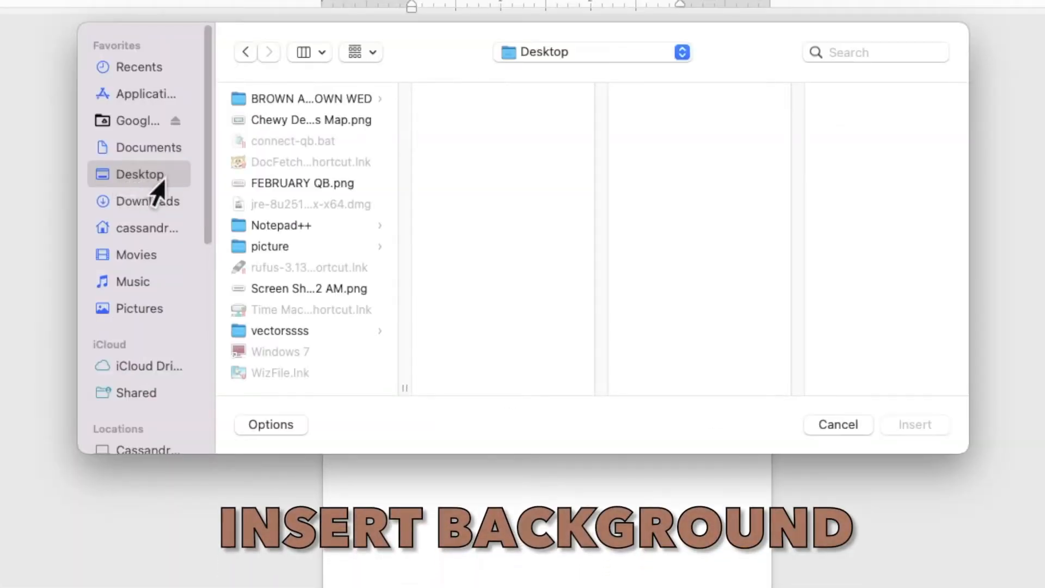
pyautogui.click(296, 100)
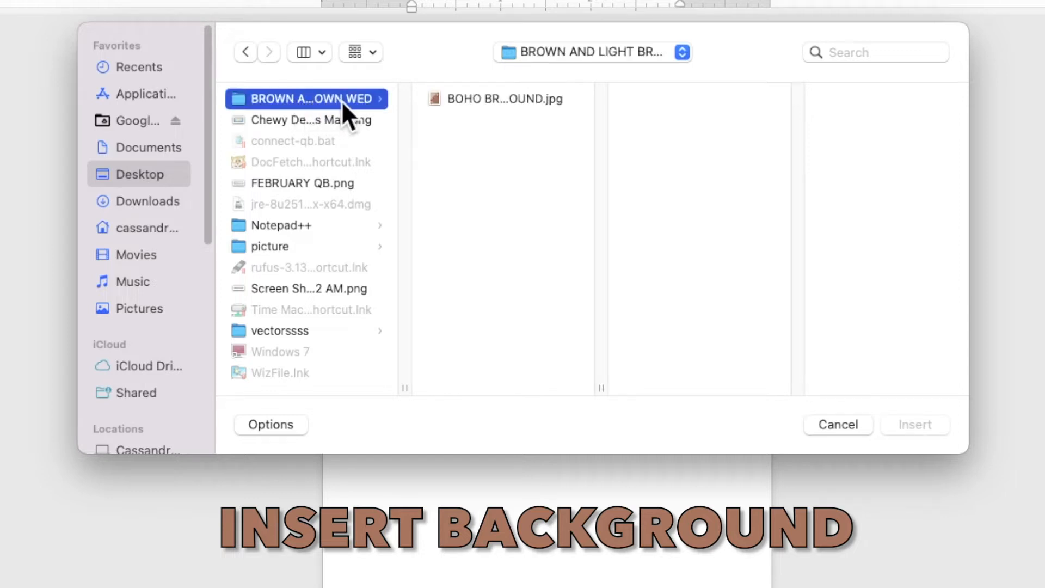
pyautogui.click(452, 100)
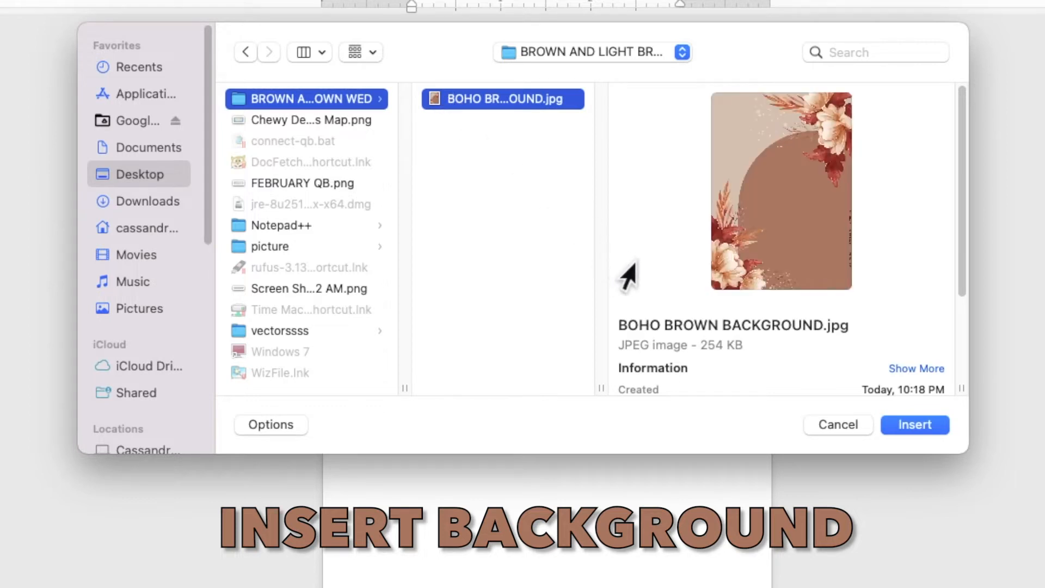
pyautogui.click(900, 425)
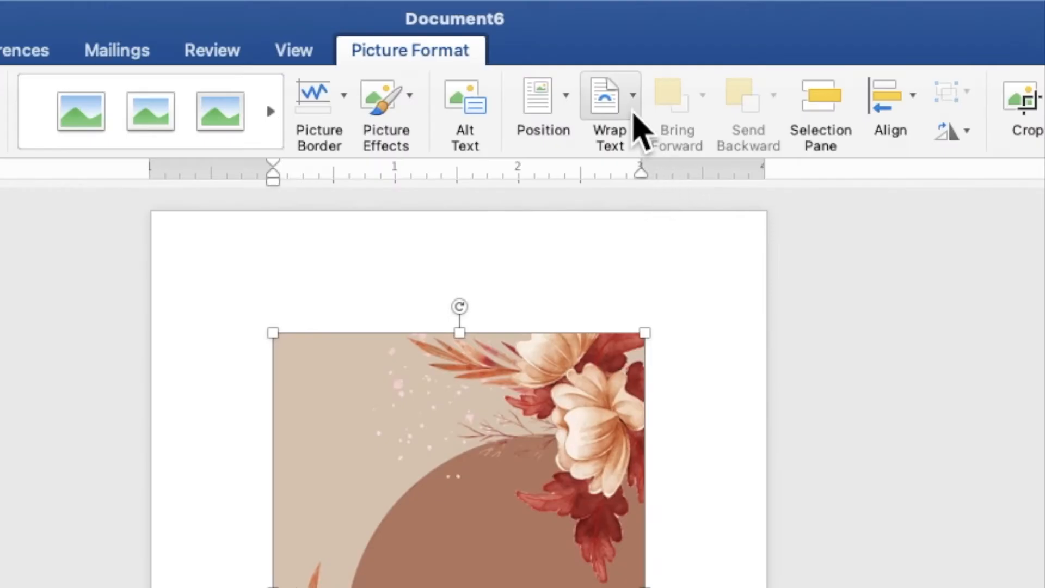
# Set the floral picture Behind Text and stretch it from the top-left corner to 7.16 × 5.11 in.
pyautogui.click(631, 108)
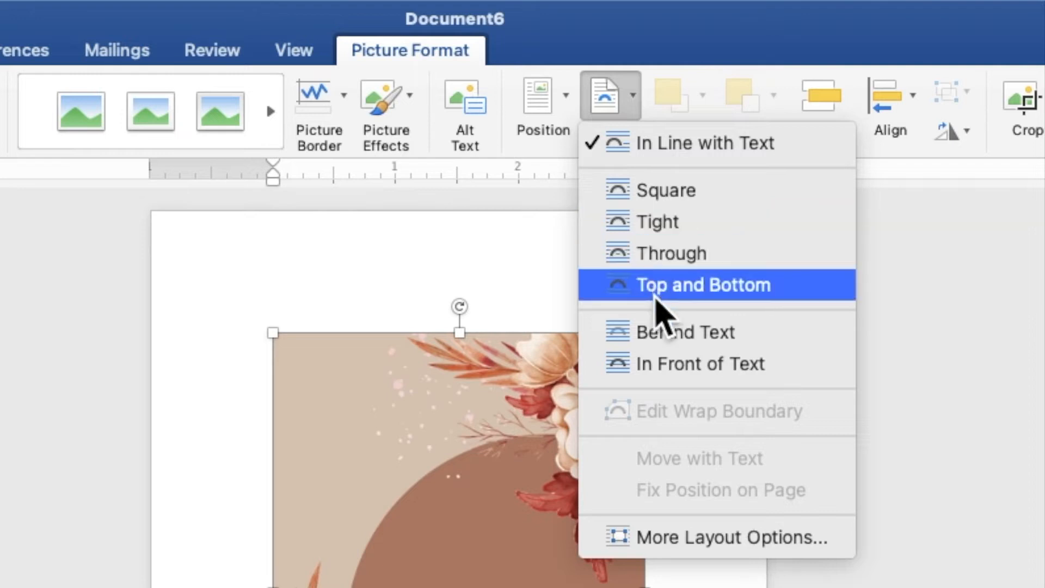
pyautogui.click(660, 348)
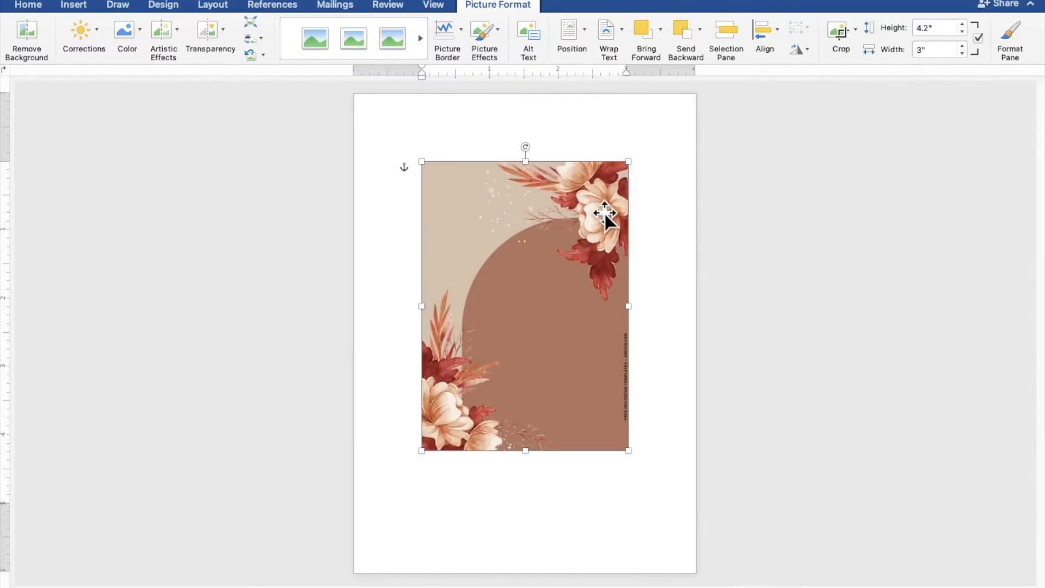
pyautogui.moveTo(592, 230); pyautogui.dragTo(524, 161)
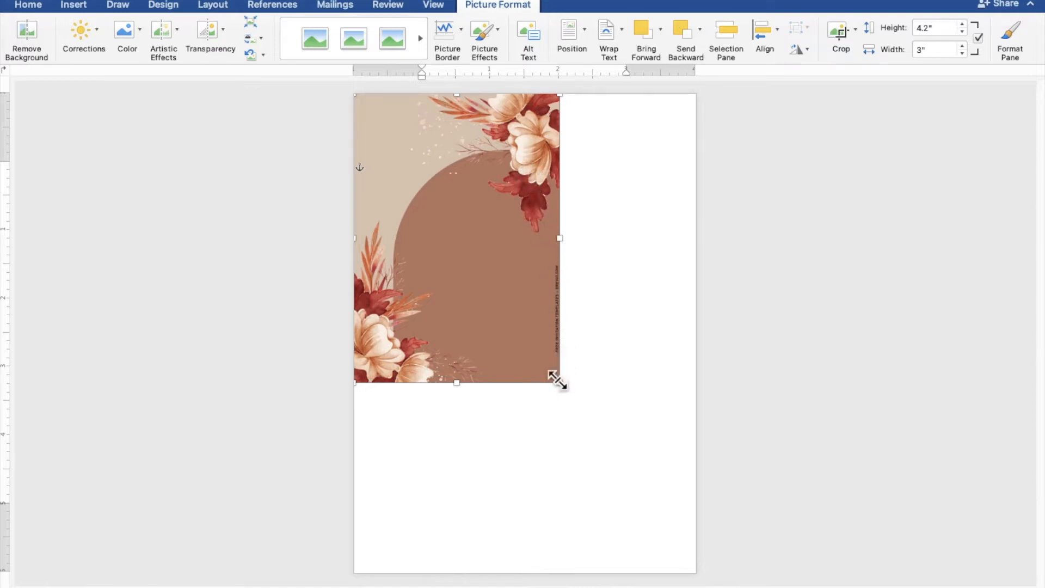
pyautogui.moveTo(556, 379); pyautogui.dragTo(691, 577)
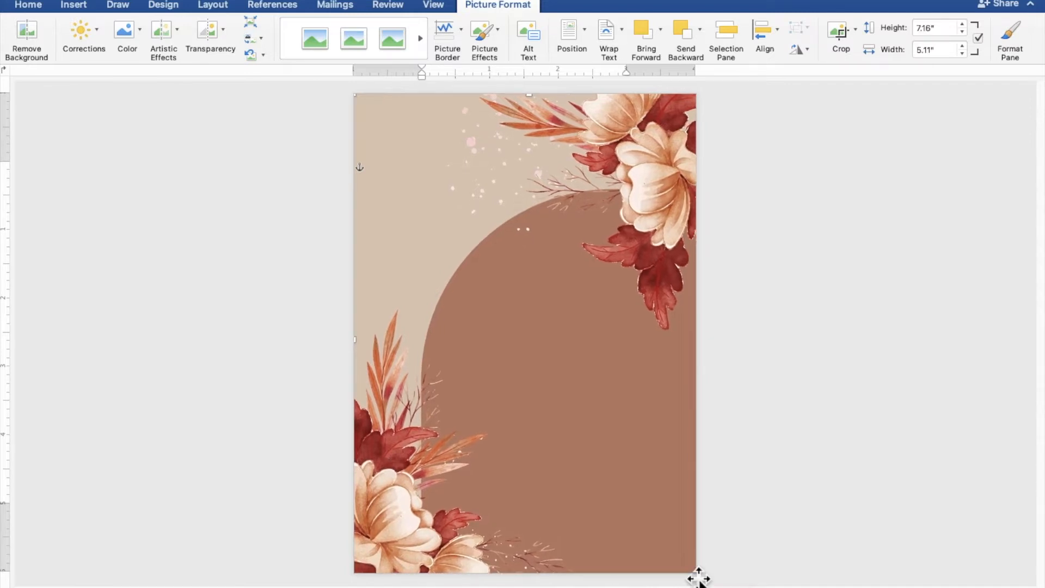
pyautogui.click(799, 430)
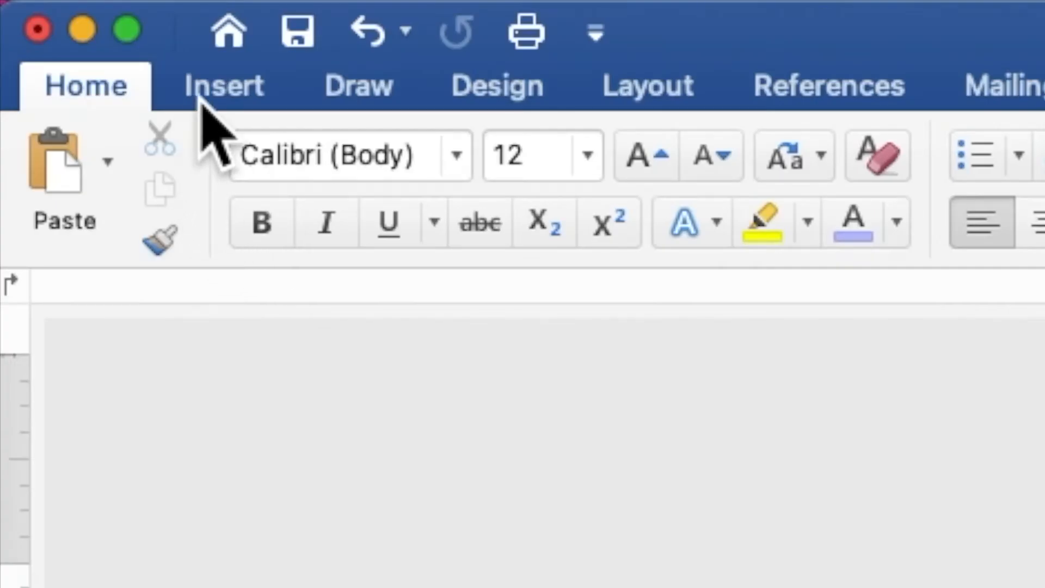
# Draw a 4.38 × 3.29 in rectangle over the page centre and enable Add Text on it.
pyautogui.click(201, 97)
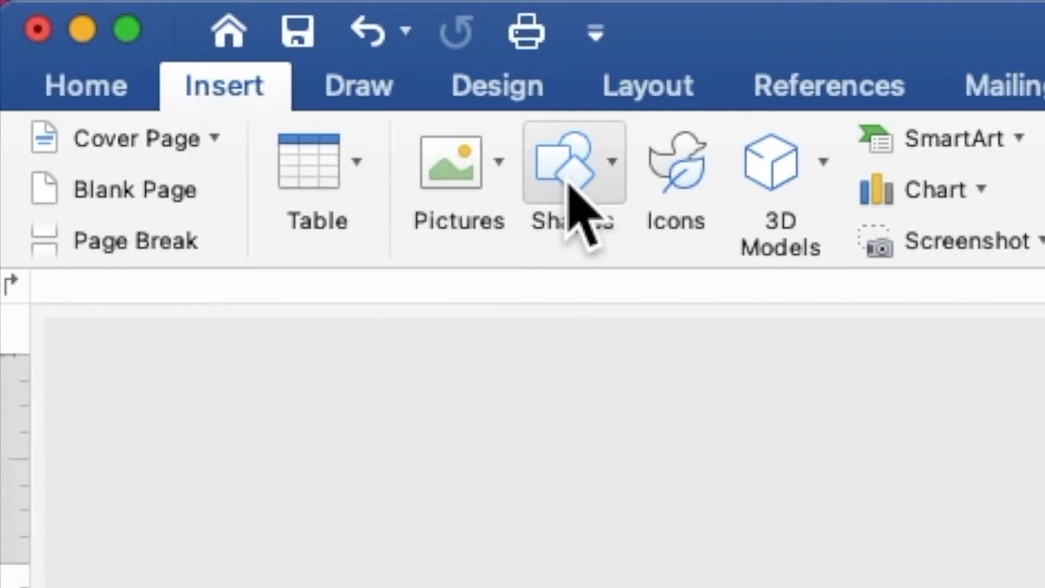
pyautogui.click(575, 210)
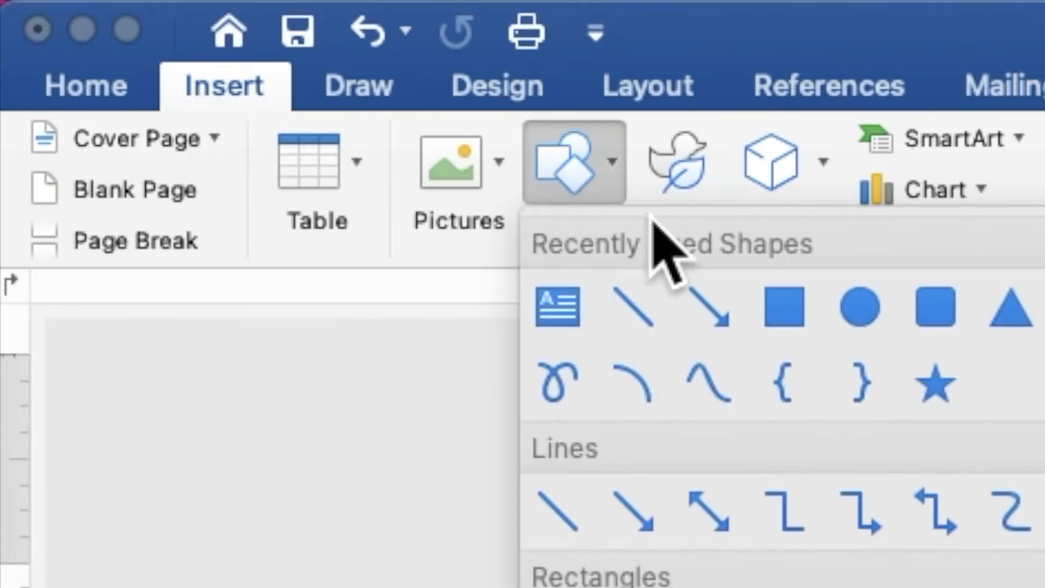
pyautogui.click(778, 310)
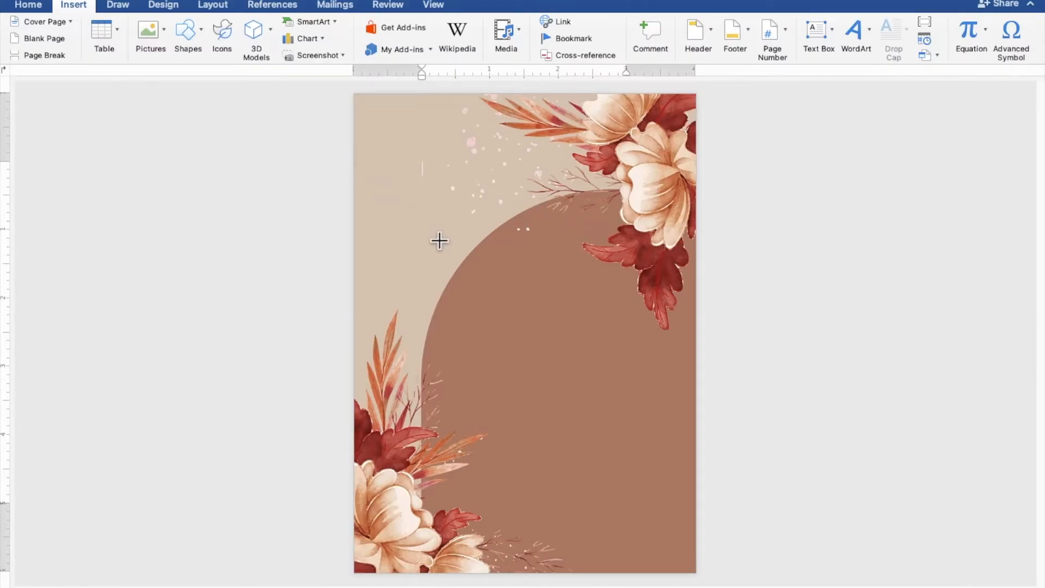
pyautogui.moveTo(439, 241); pyautogui.dragTo(664, 542)
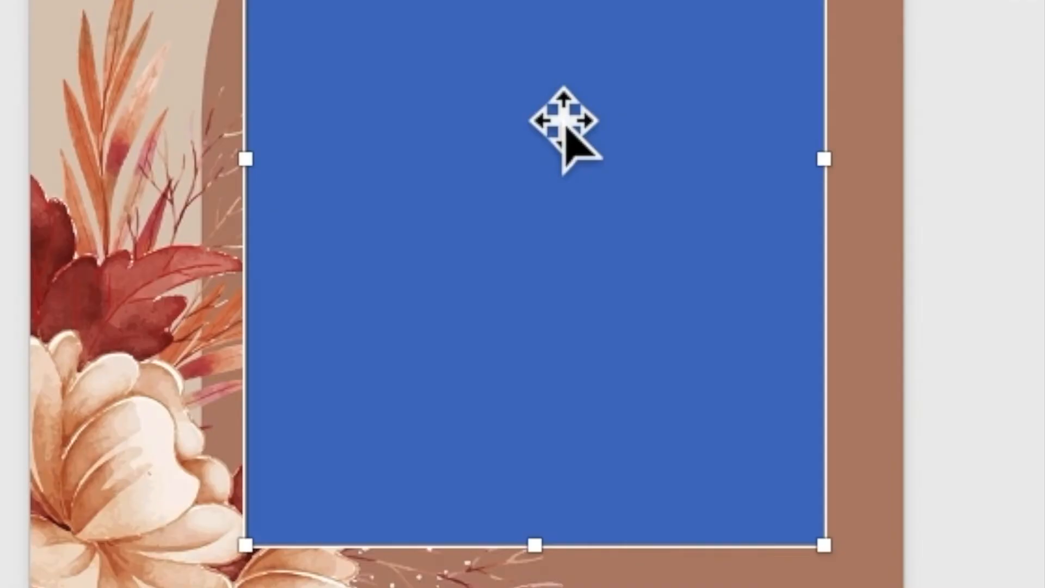
pyautogui.rightClick(563, 115)
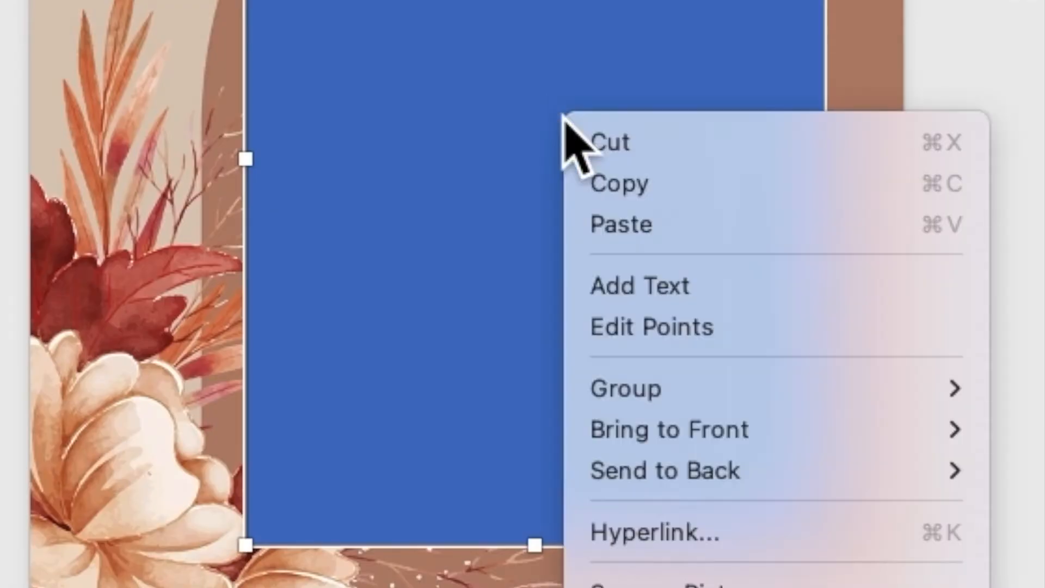
pyautogui.click(627, 280)
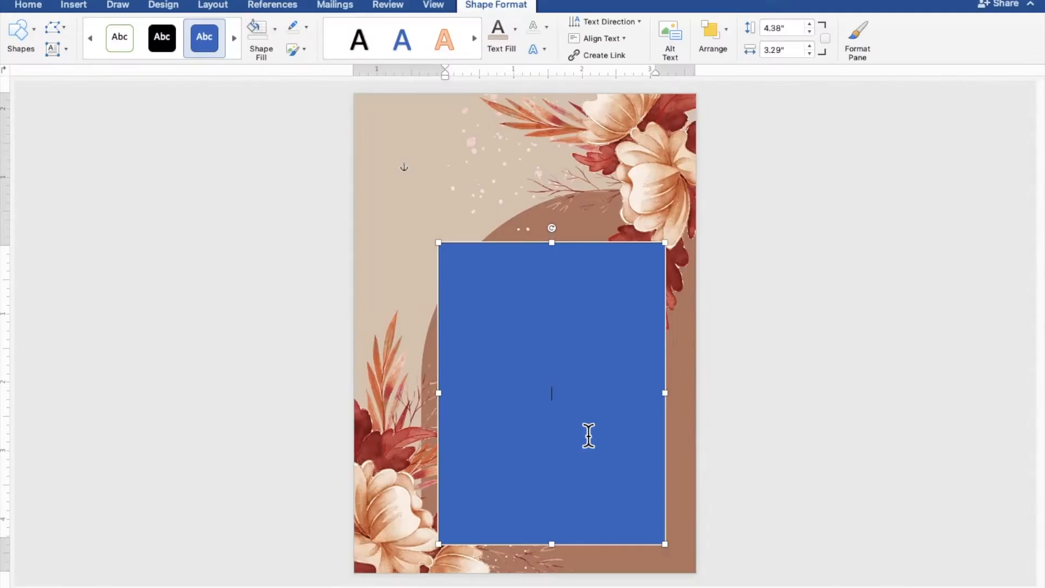
# Type TOGETHER WITH THEIR FAMILIES, the groom's name, AND, and the bride's name on separate lines.
pyautogui.scroll(5, 589, 435)
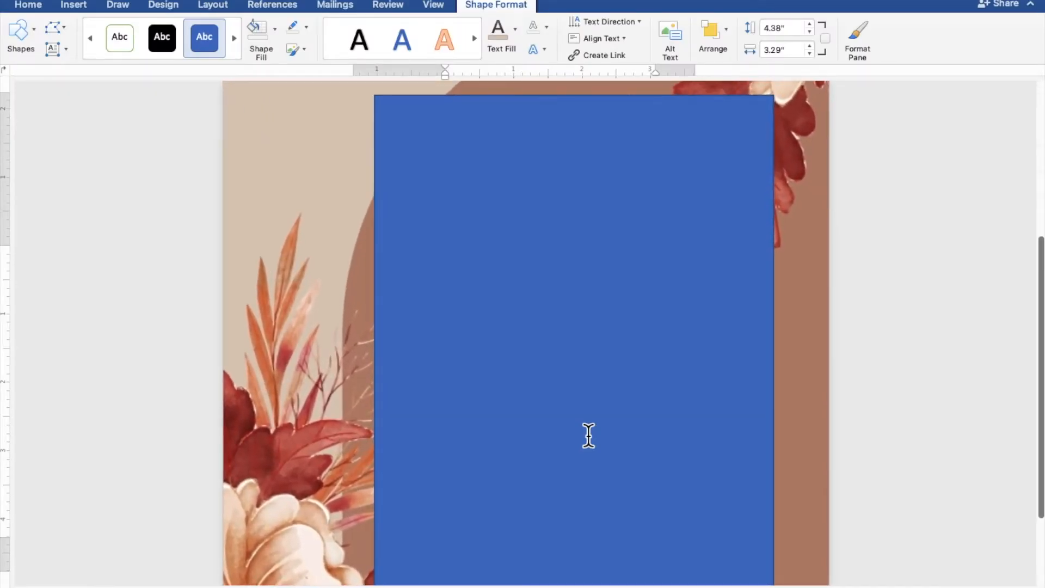
pyautogui.scroll(-1, 590, 435)
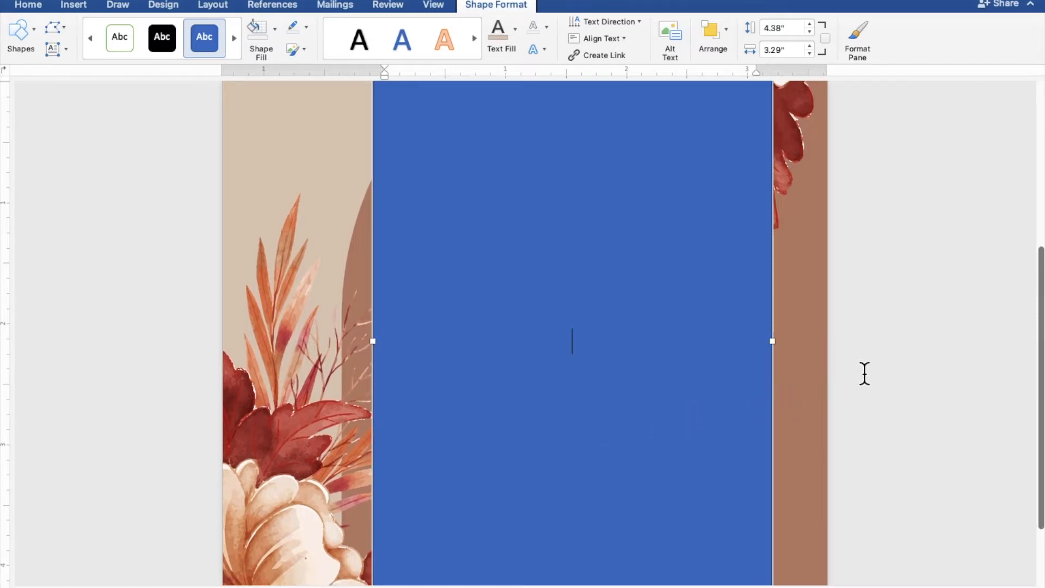
pyautogui.write('OGETHE')
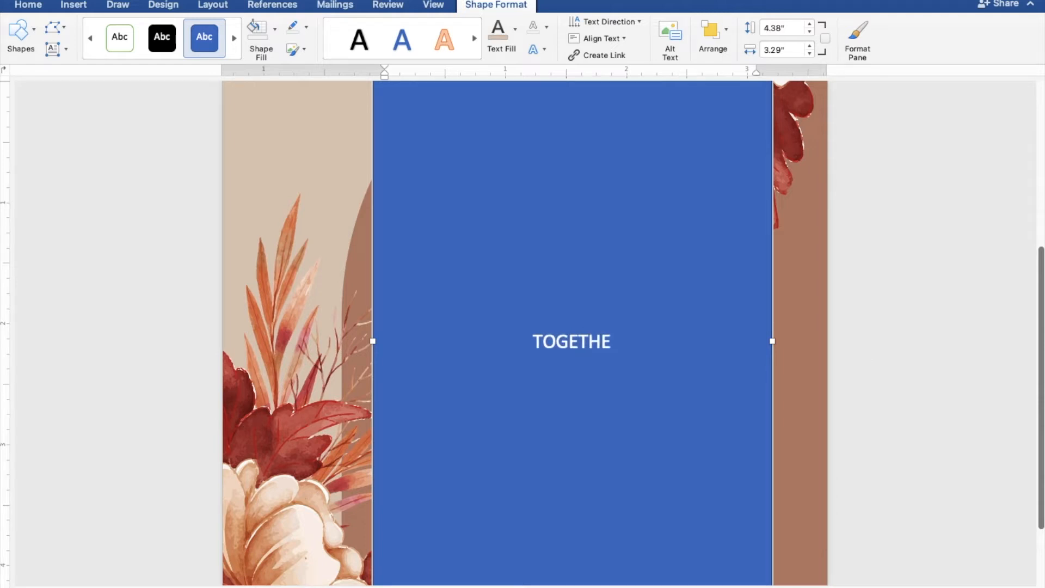
pyautogui.write('R WI')
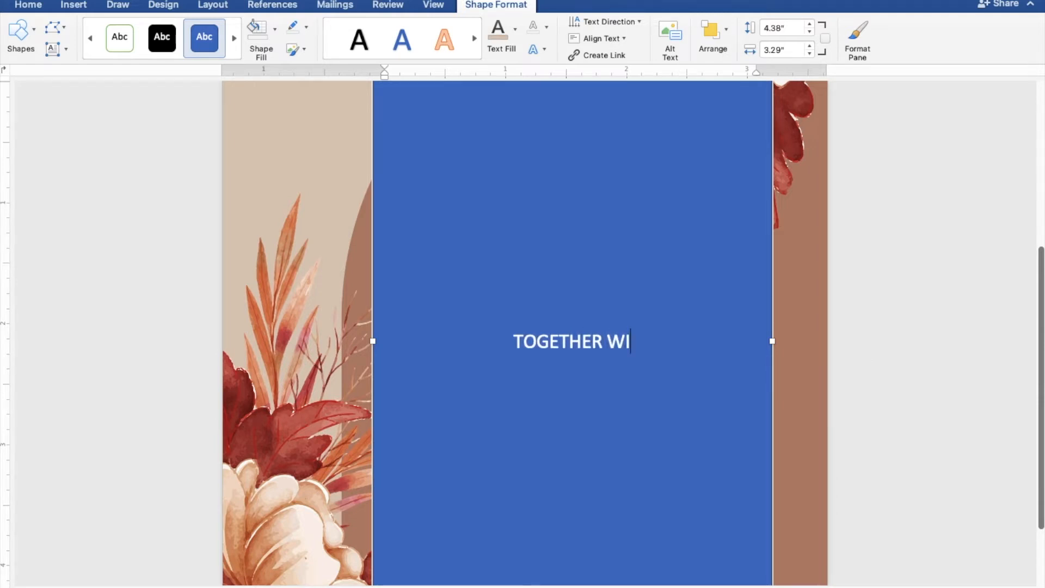
pyautogui.write('TH THEIR')
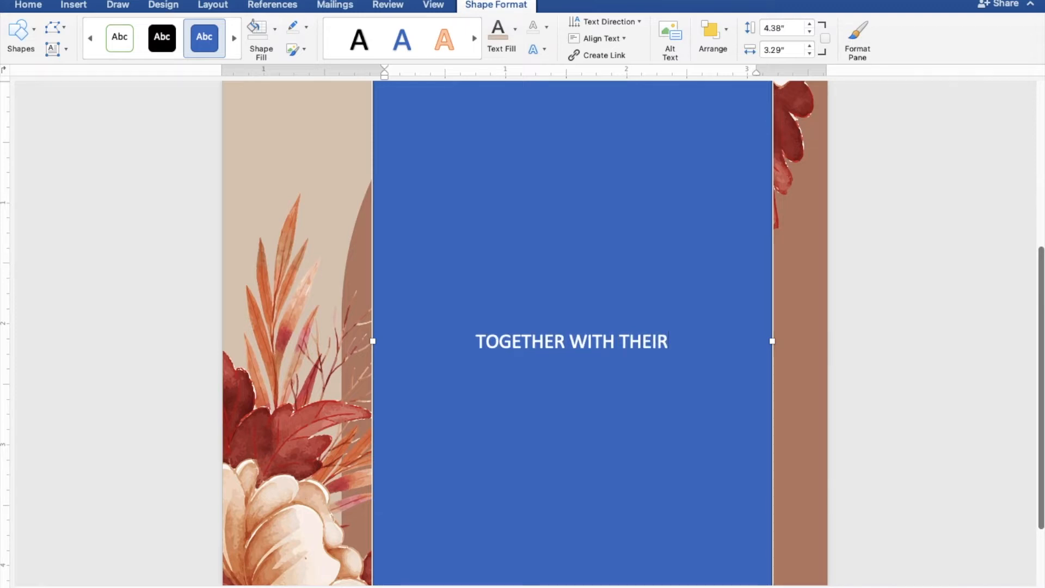
pyautogui.write(' FAMI')
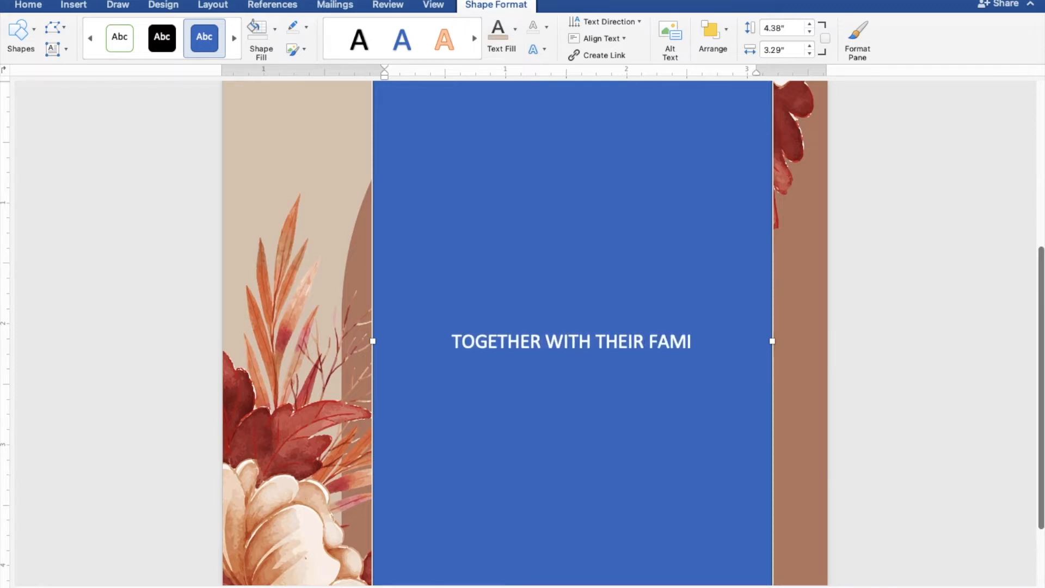
pyautogui.write('LIES')
pyautogui.press('Return')
pyautogui.press('Return')
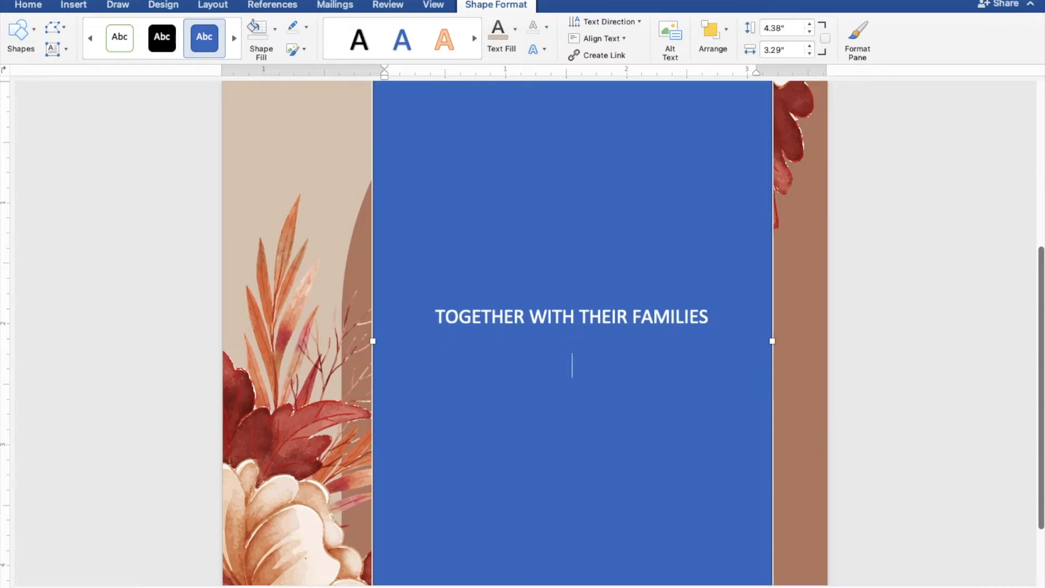
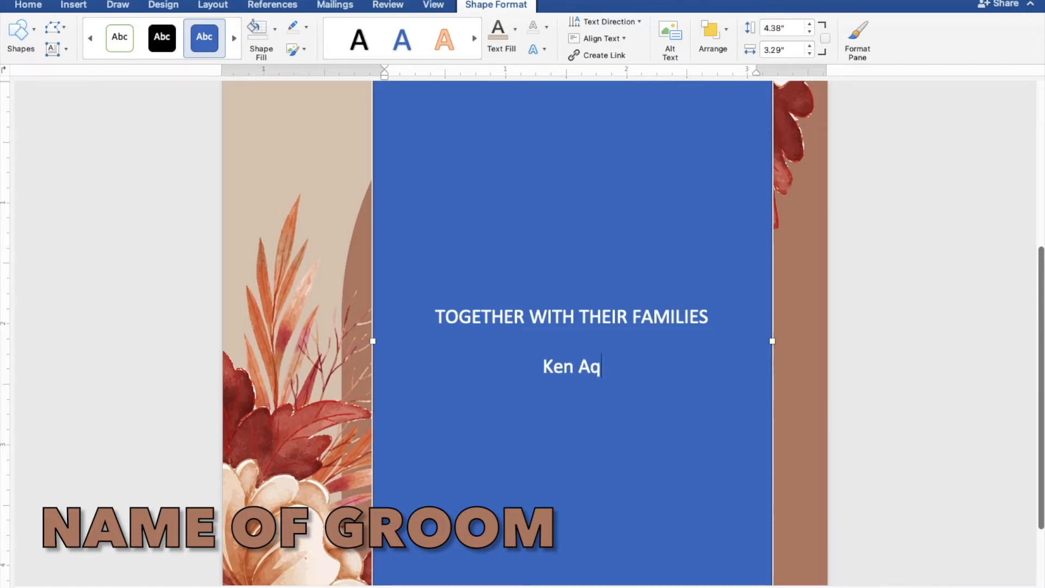
pyautogui.press('Return')
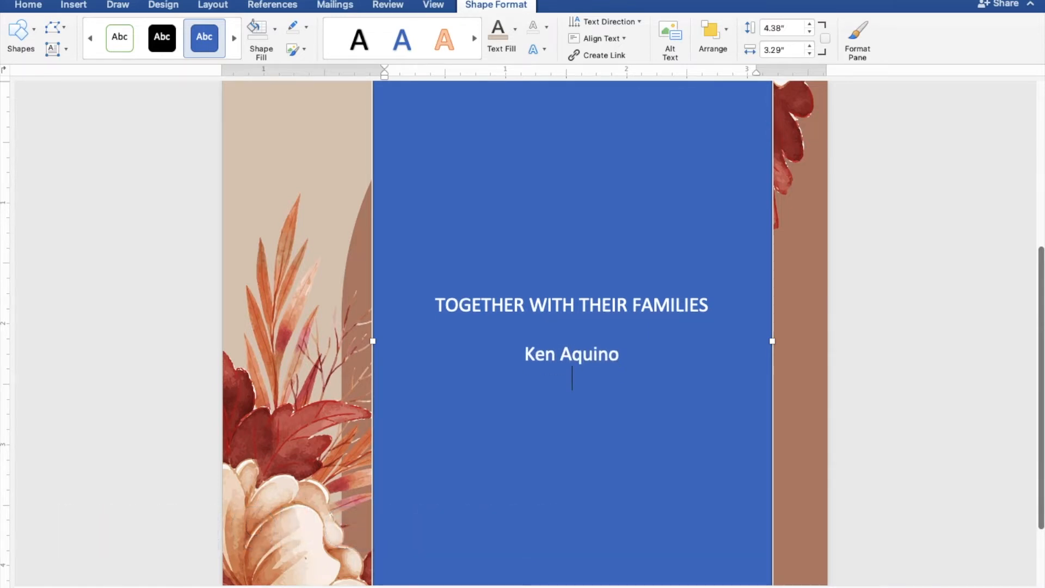
pyautogui.write('AND')
pyautogui.press('Return')
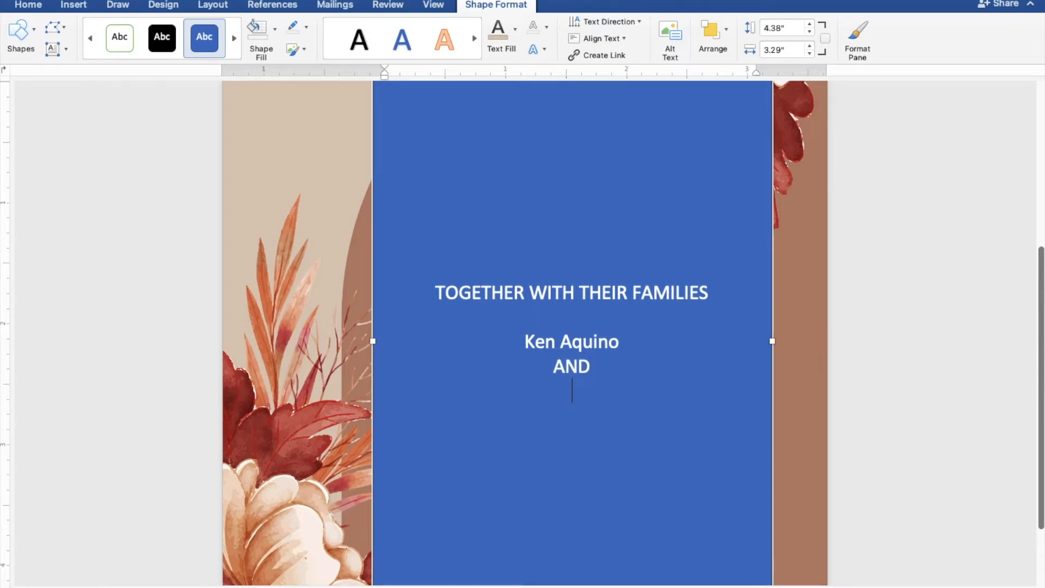
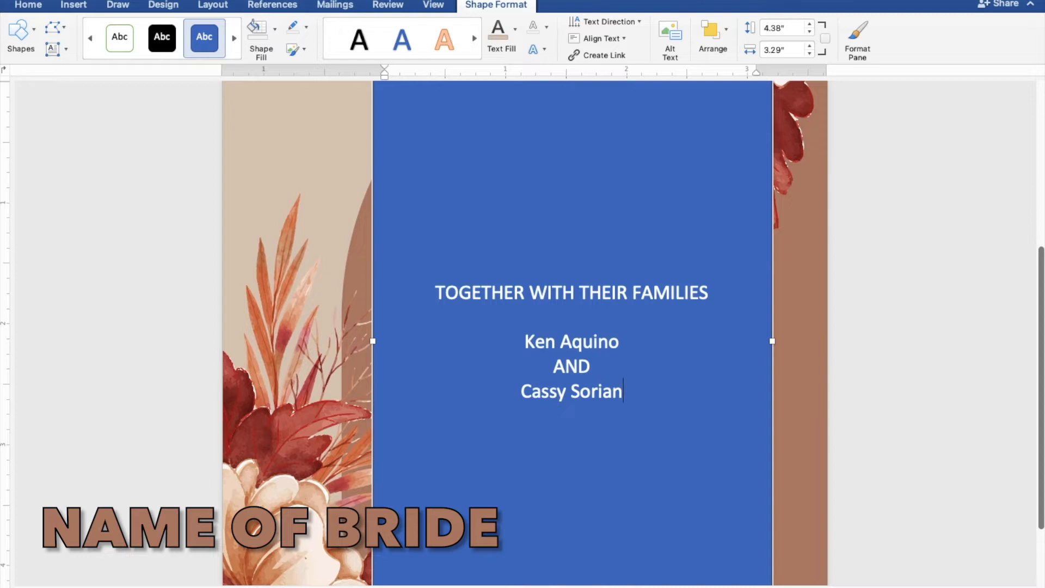
pyautogui.press('Return')
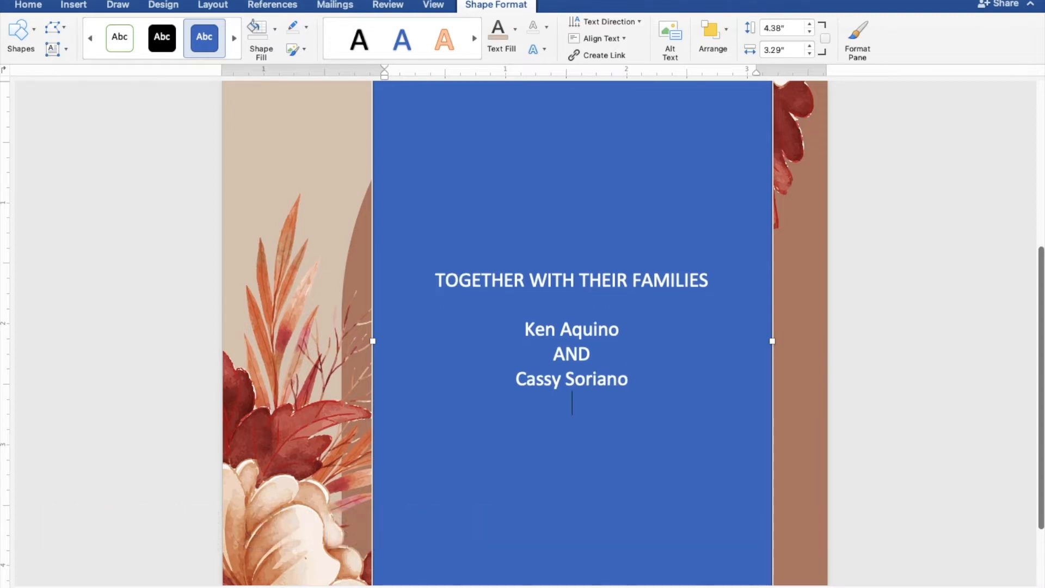
pyautogui.press('Return')
# Add JOYFULLY INVITE YOU TO THEIR, Wedding, SUNDAY, MARCH 27, 2022 and TEN O'CLOCK IN THE MORNING.
pyautogui.write('JOYFU')
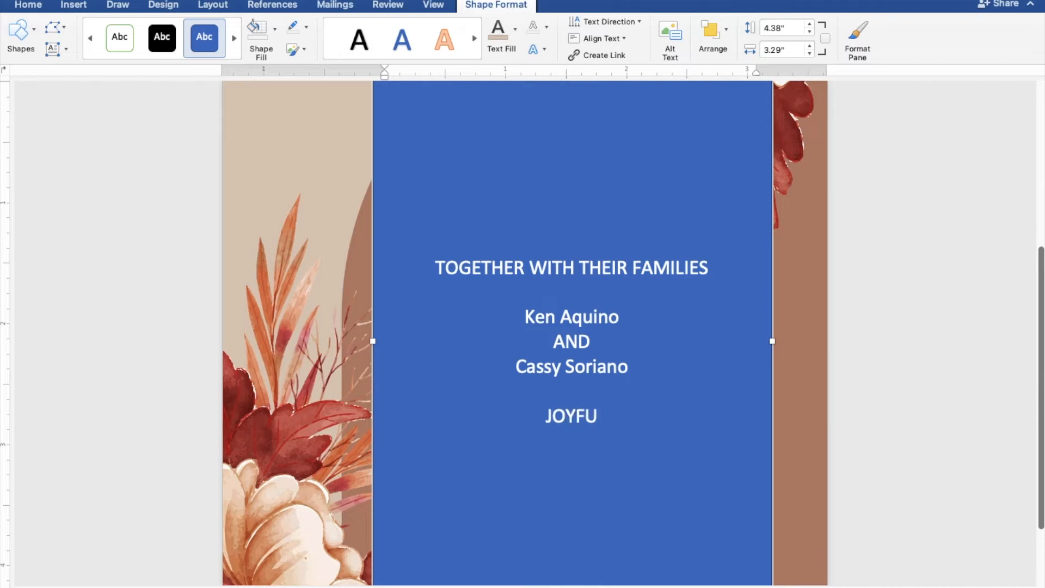
pyautogui.write('LLY ')
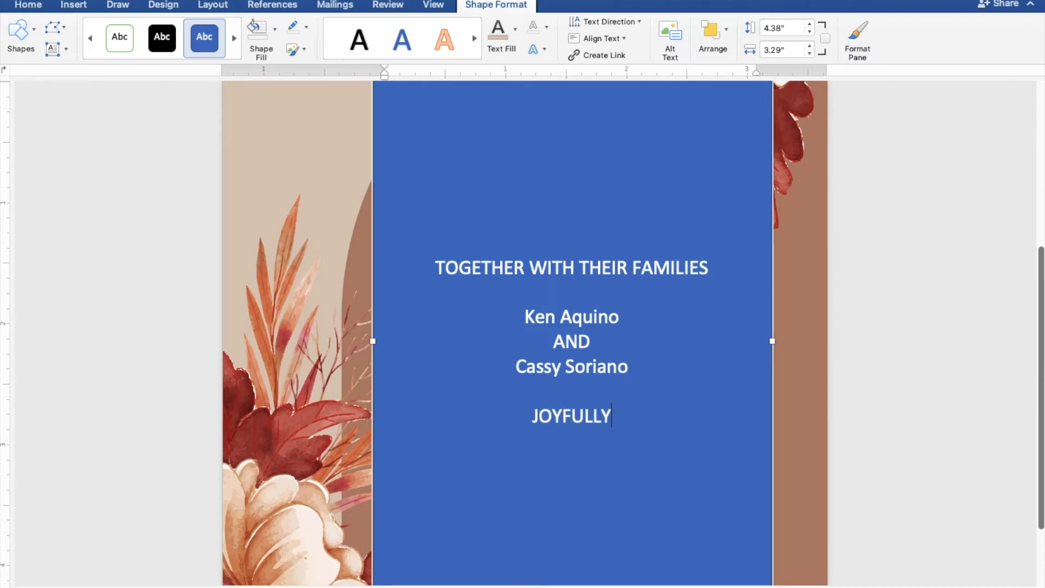
pyautogui.write('INVI')
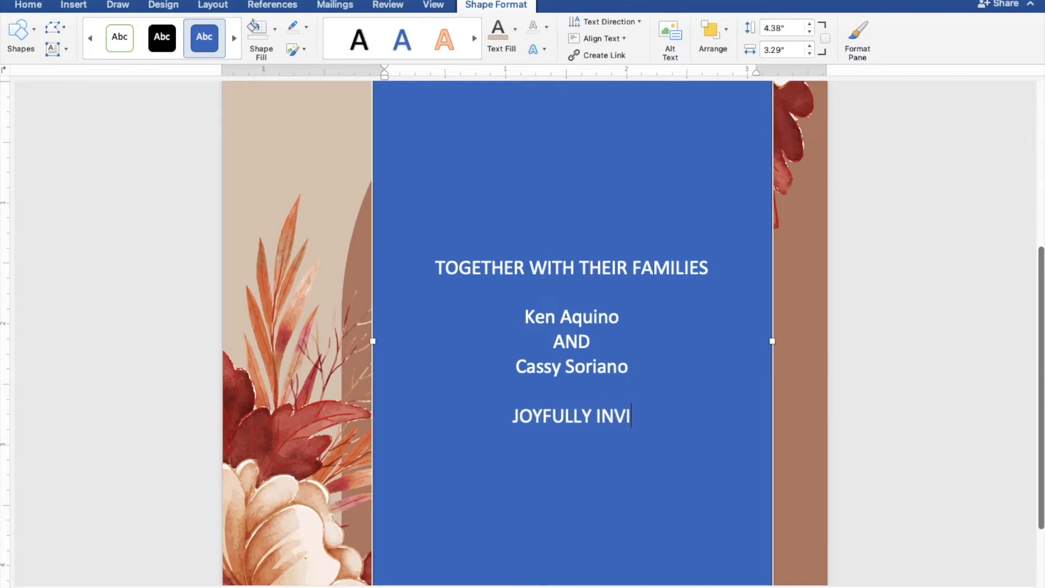
pyautogui.write('TE YOU T')
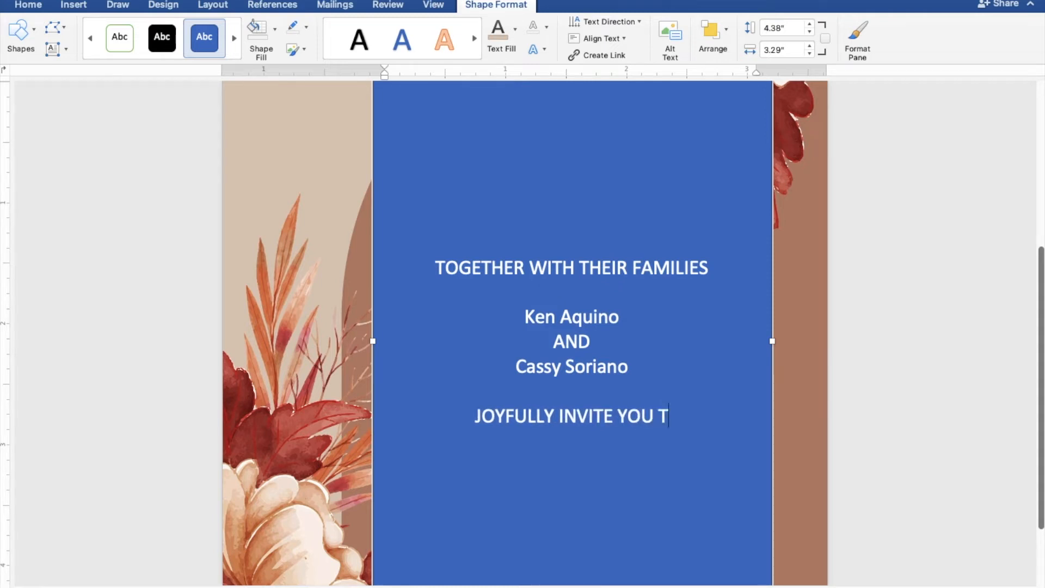
pyautogui.write('O THEIR')
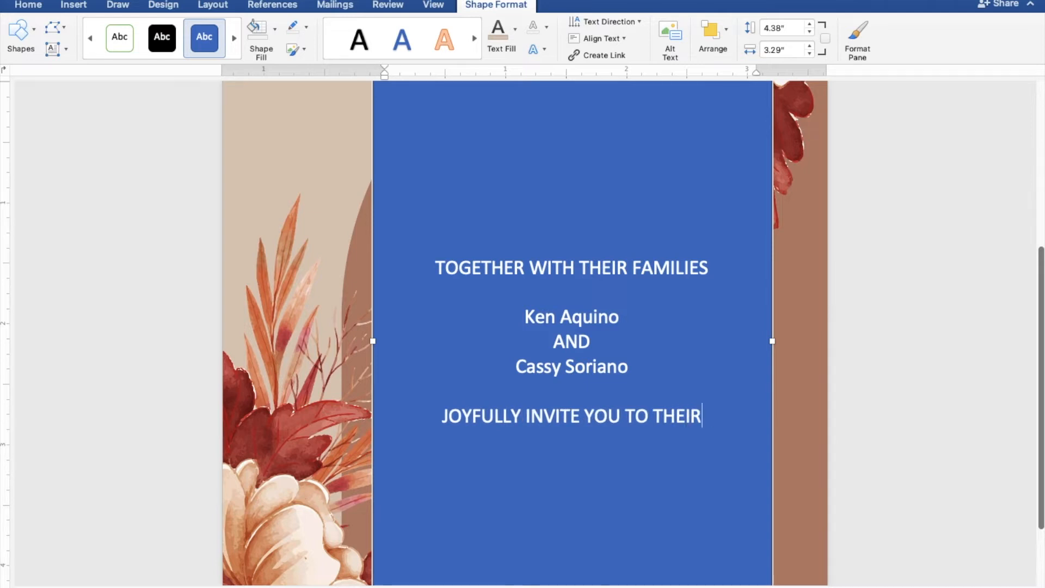
pyautogui.press('Return')
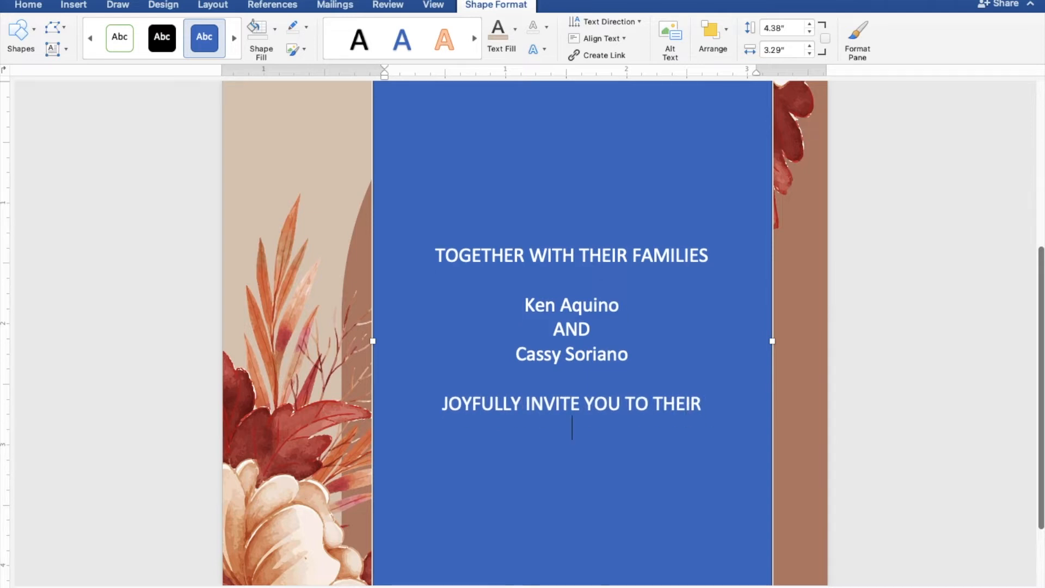
pyautogui.press('Return')
pyautogui.write('Wedd')
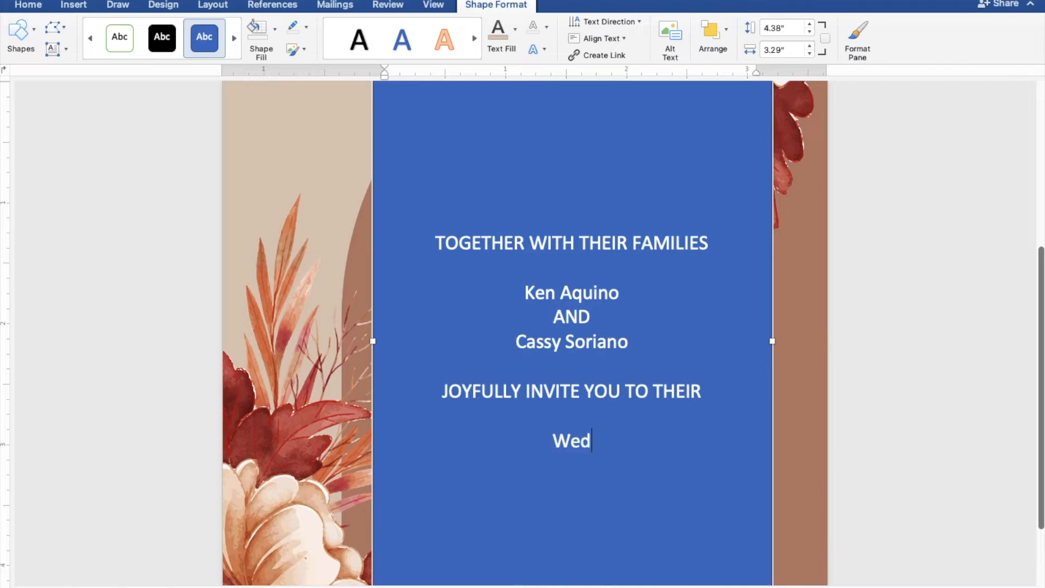
pyautogui.write('ng')
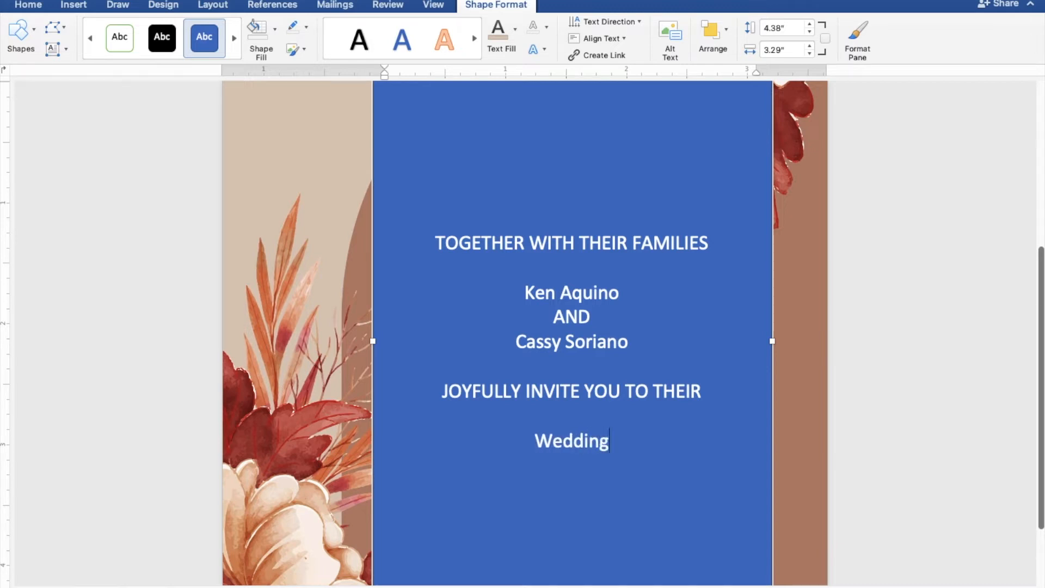
pyautogui.press('Return')
pyautogui.press('Return')
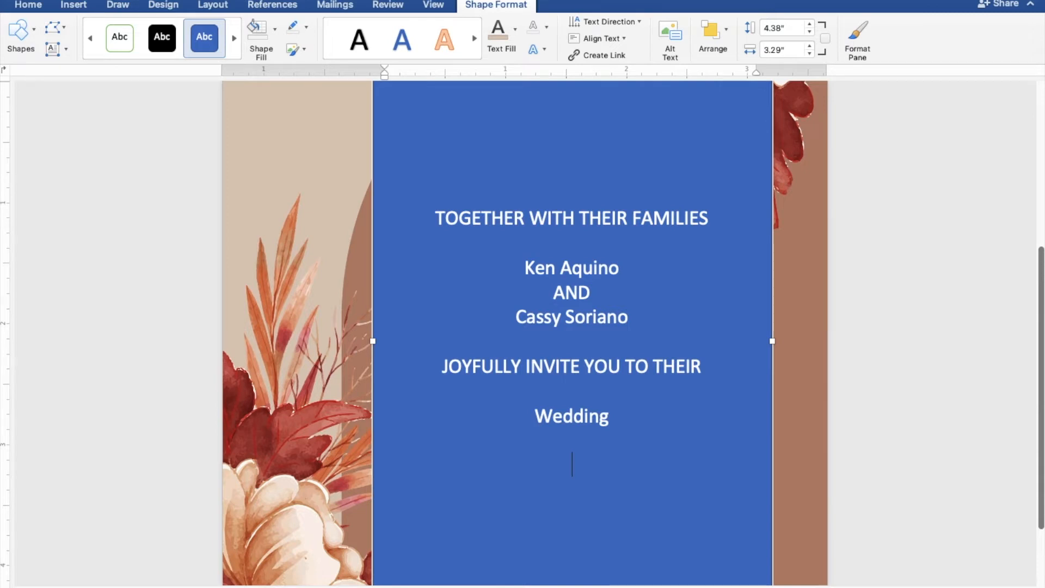
pyautogui.write('SUNDA')
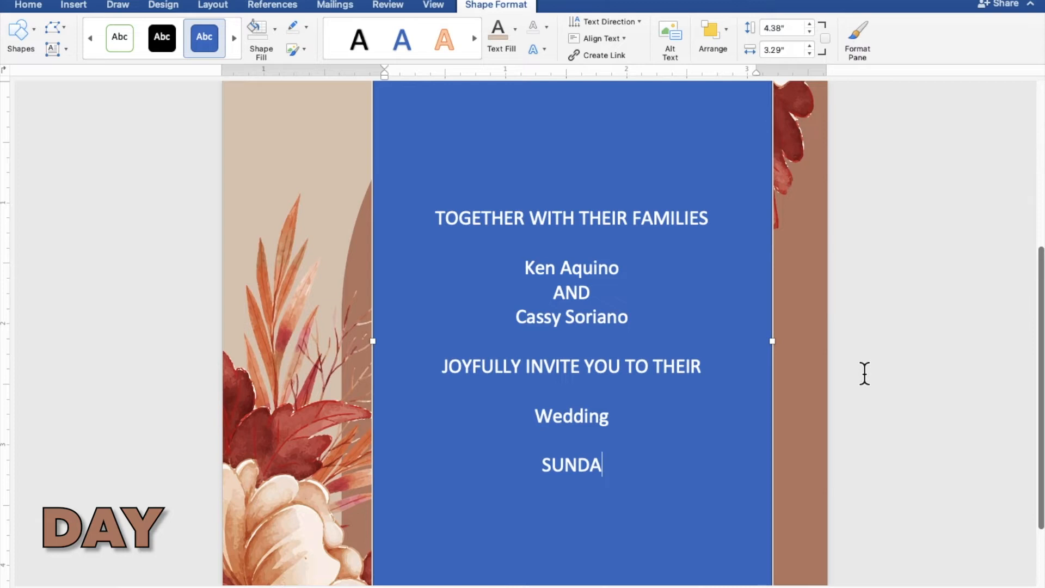
pyautogui.write('Y')
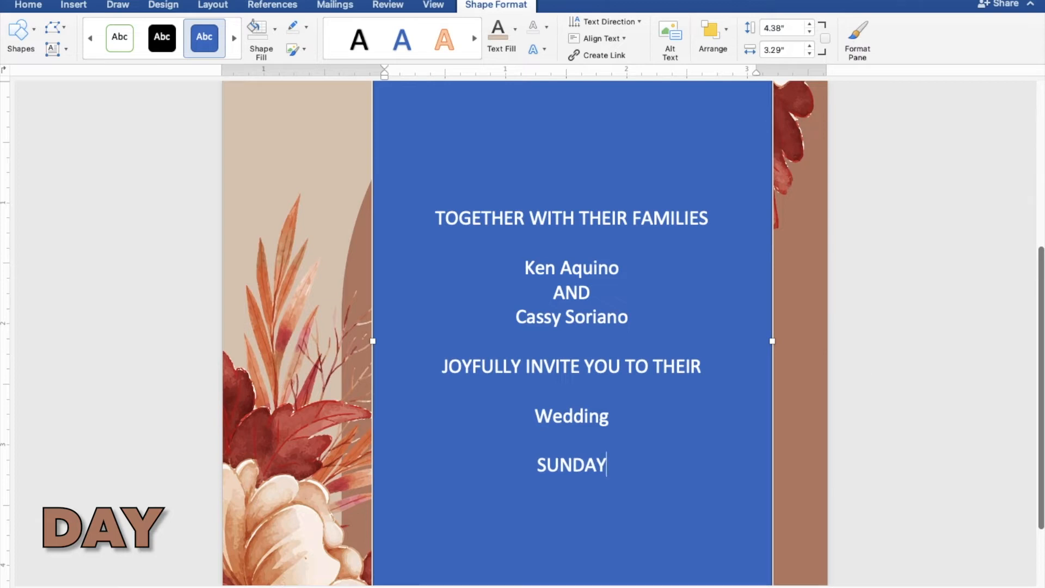
pyautogui.press('Return')
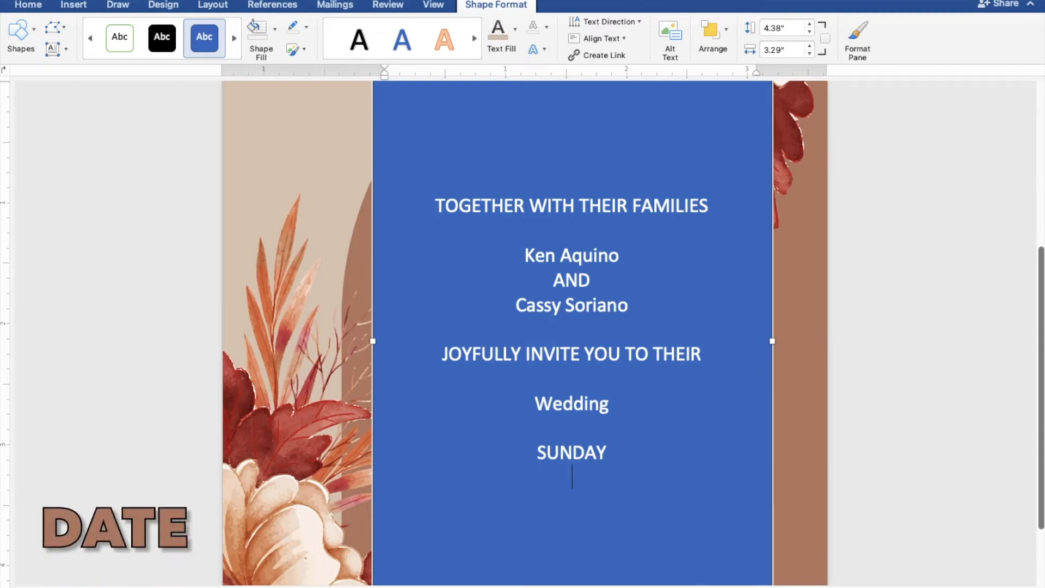
pyautogui.write('MARCH ')
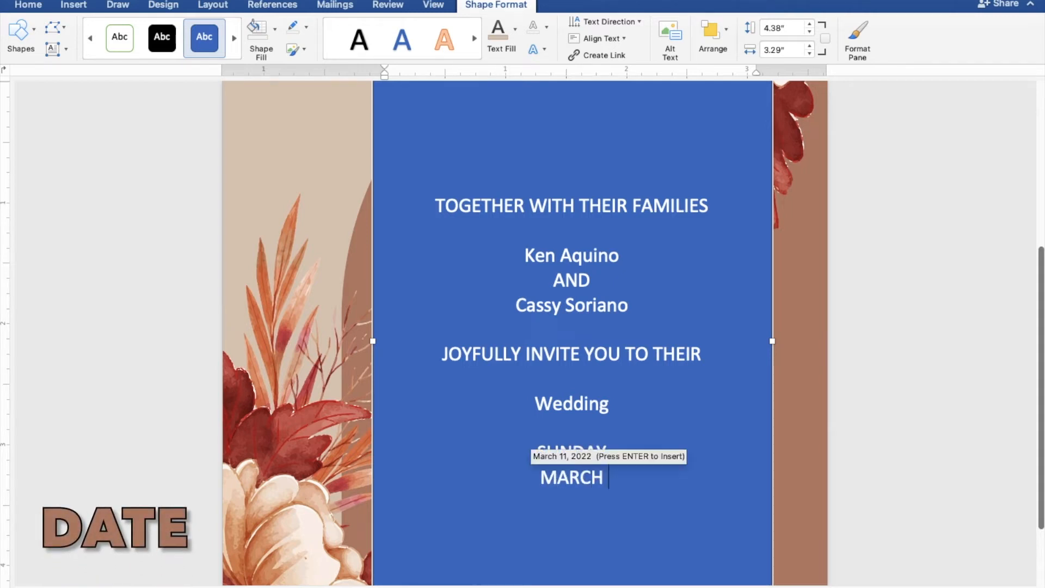
pyautogui.write('27,')
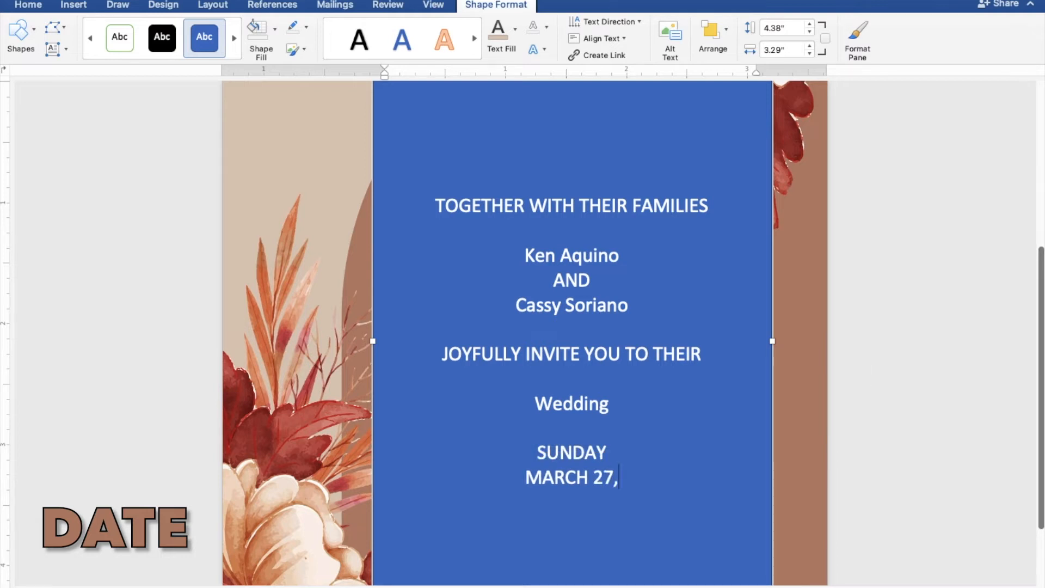
pyautogui.write(' 20')
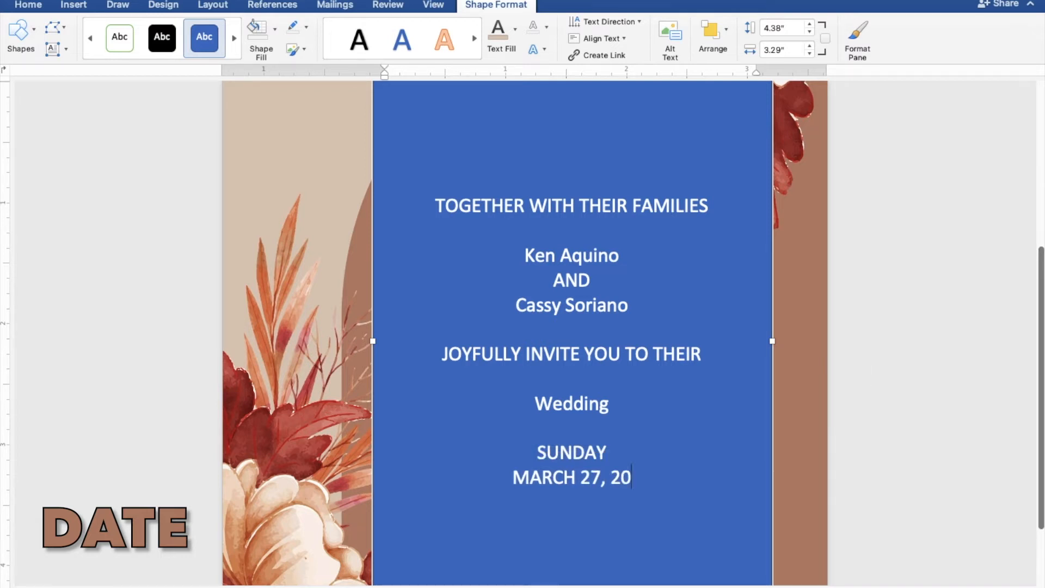
pyautogui.write('22')
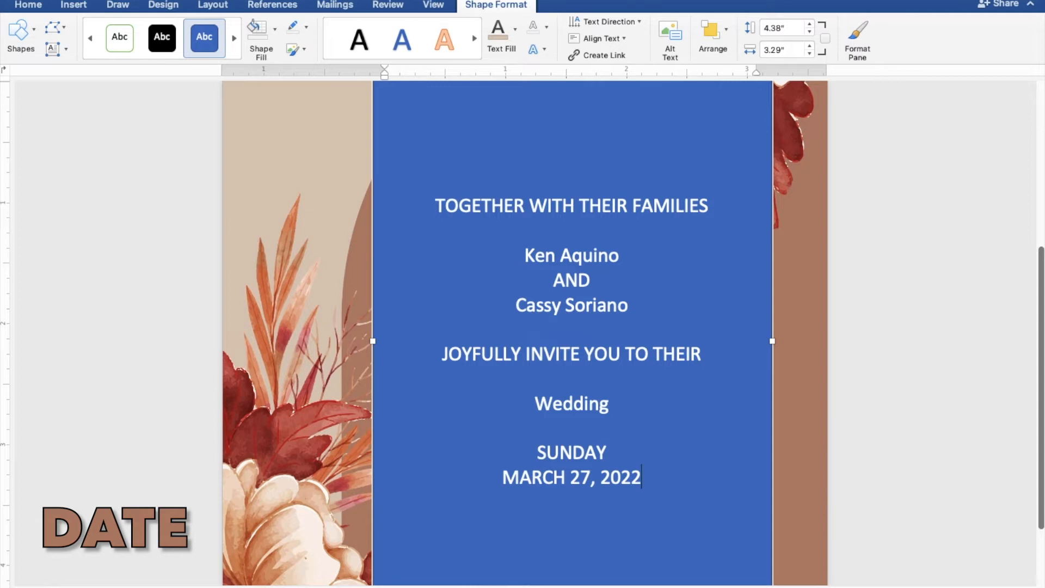
pyautogui.press('Return')
pyautogui.write('T')
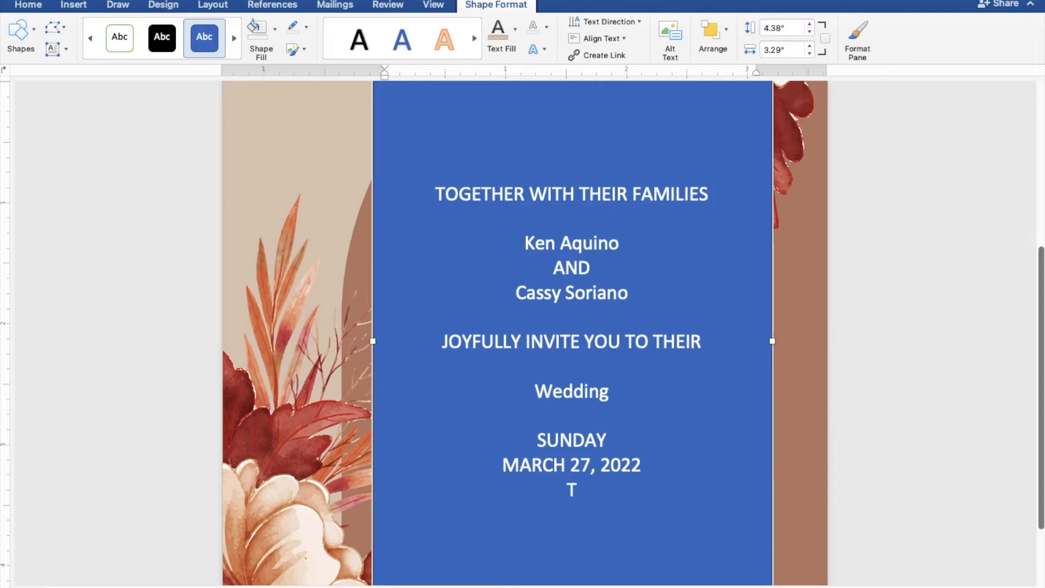
pyautogui.write('EN O')
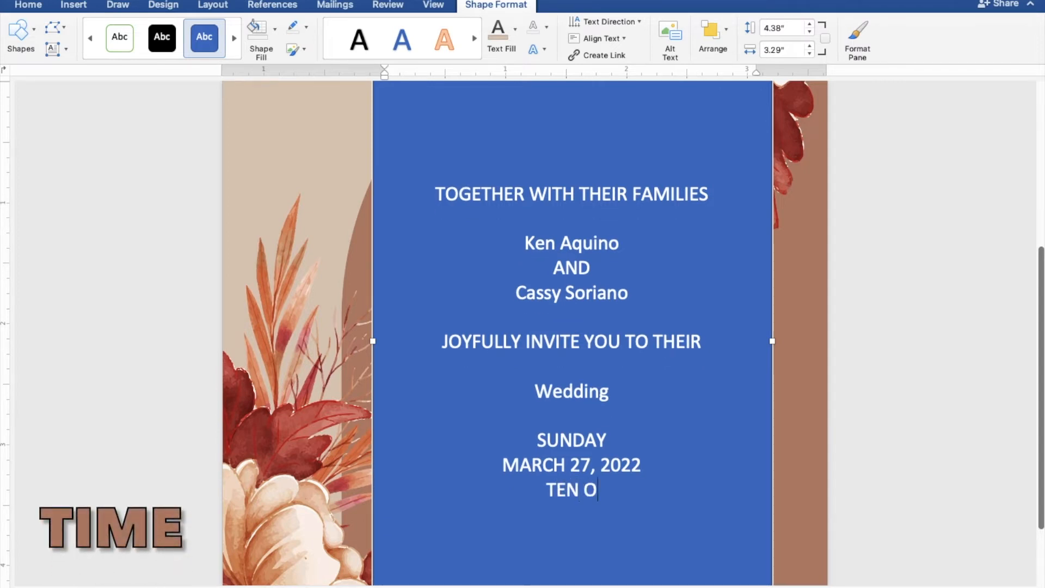
pyautogui.write("'CLOC")
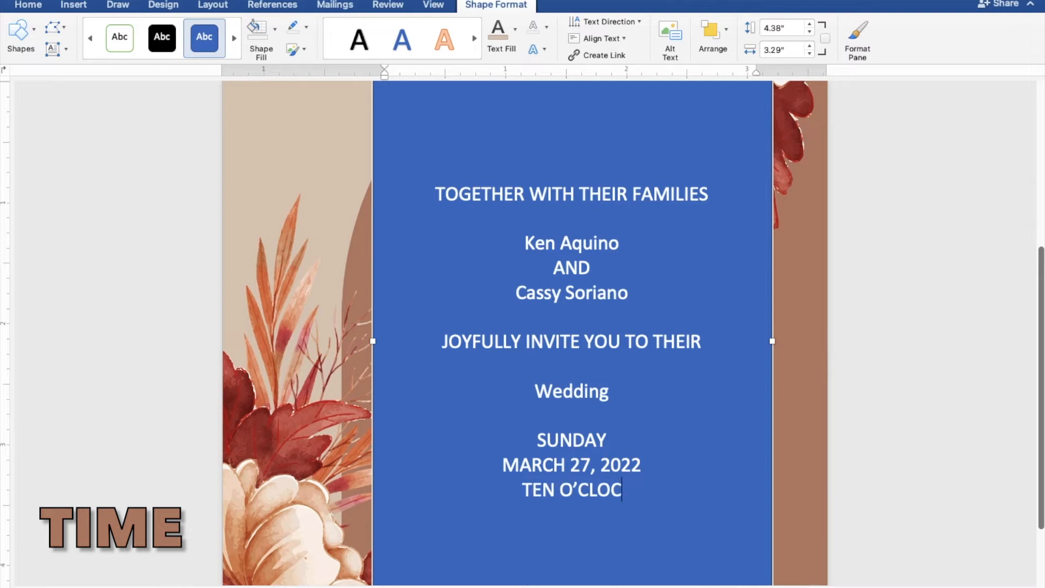
pyautogui.write('K I')
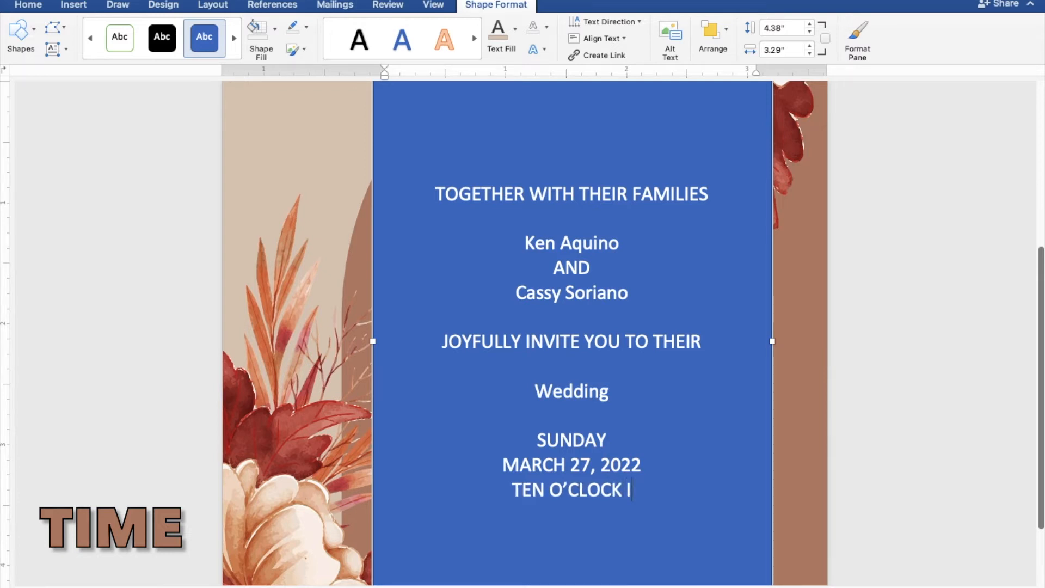
pyautogui.write('N THE ')
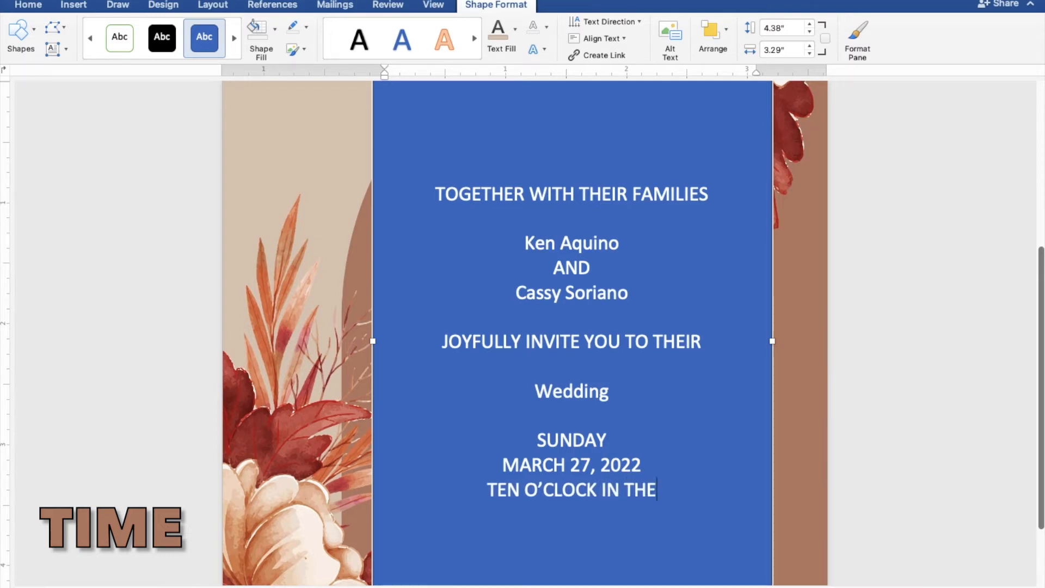
pyautogui.write('MO')
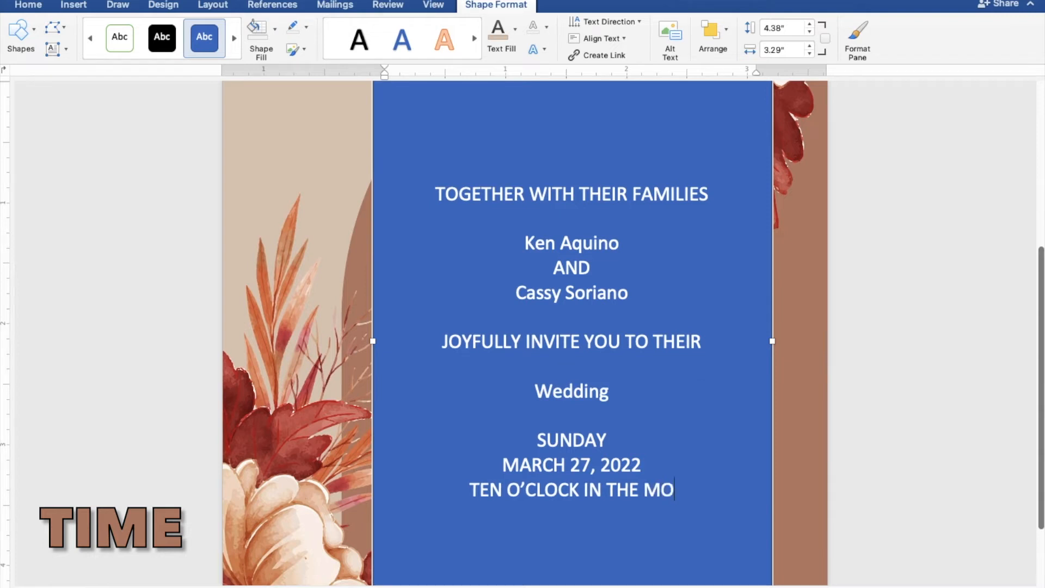
pyautogui.write('RNING')
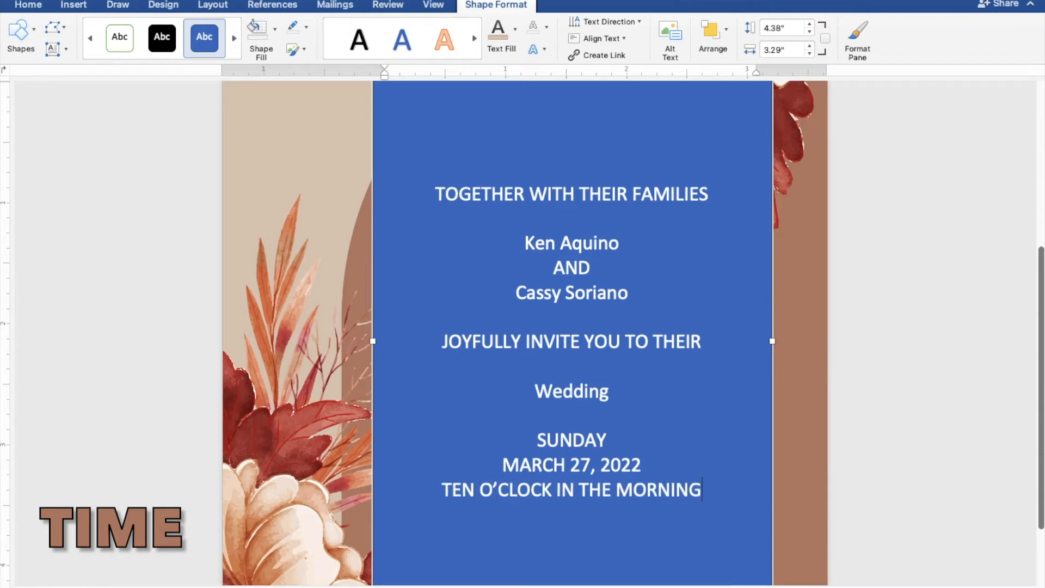
pyautogui.press('Return')
# Type ST. THOMAS AQUINAS PARISH CHURCH and MANGALDAN PANGASINAN, then Reception to follow after a blank line.
pyautogui.write('S')
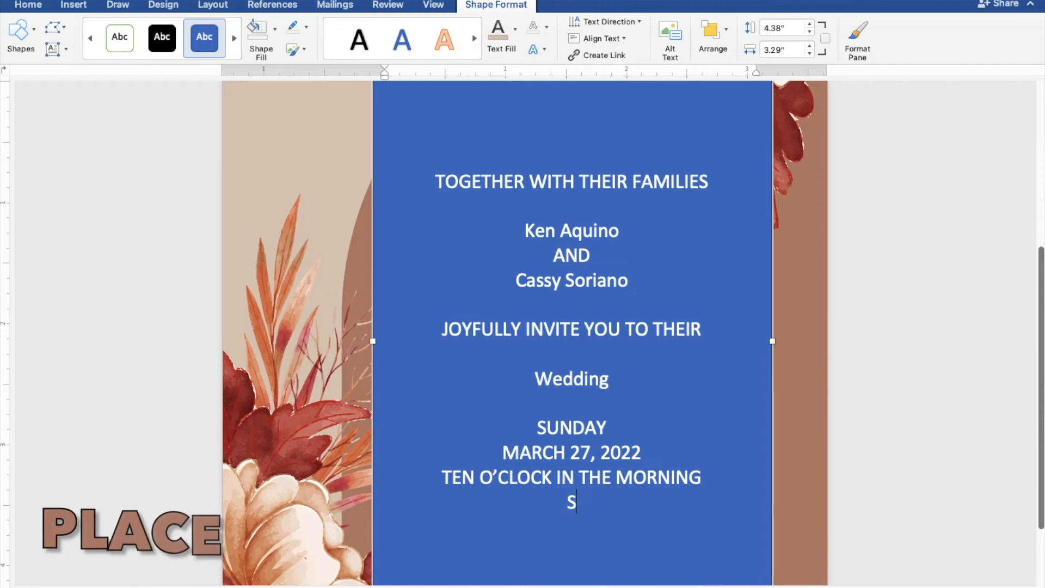
pyautogui.write('T. THOMAS AQ')
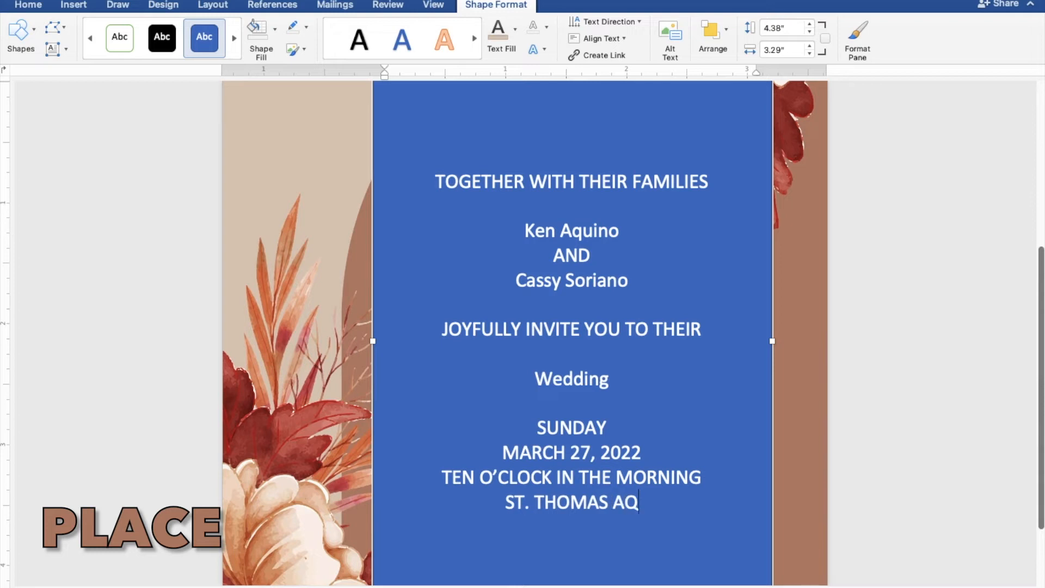
pyautogui.write('UINA')
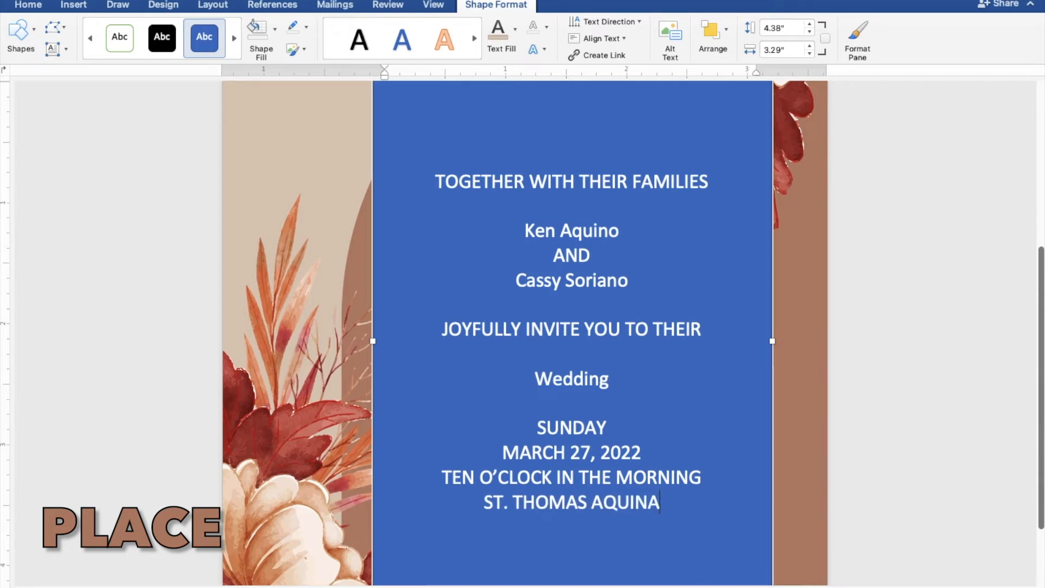
pyautogui.write('S PA')
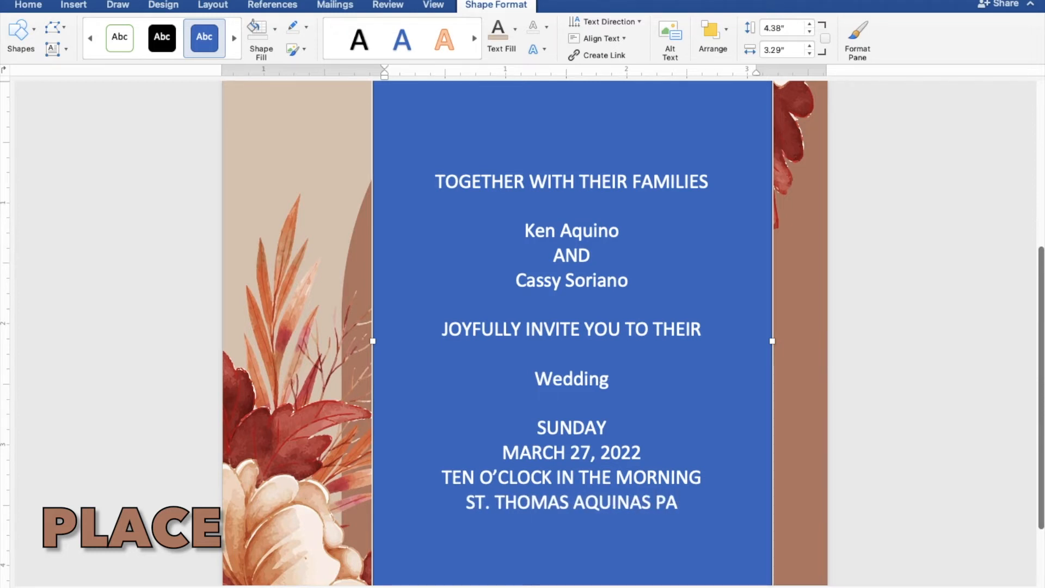
pyautogui.write('RIS')
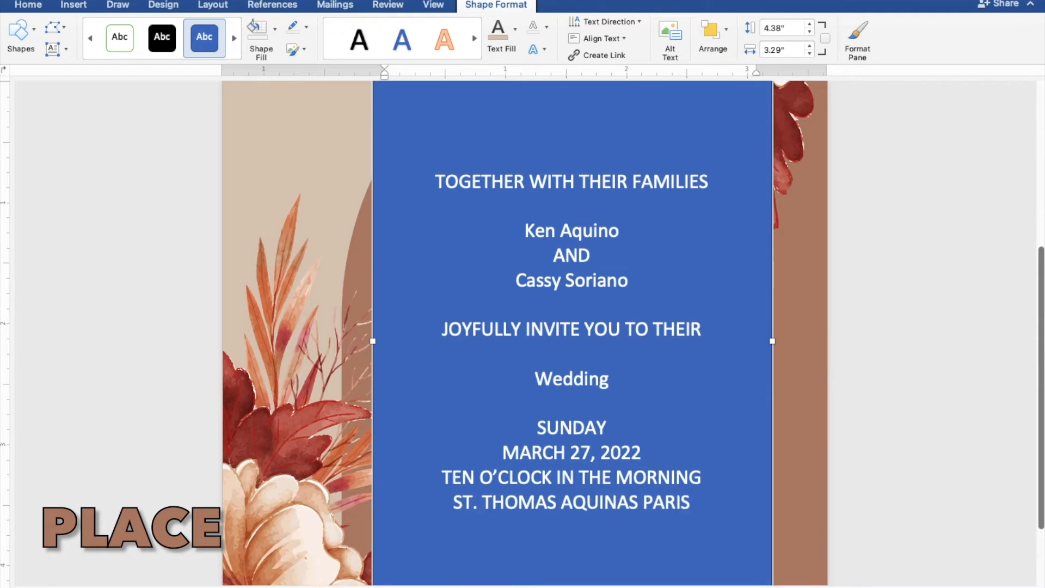
pyautogui.write('H C')
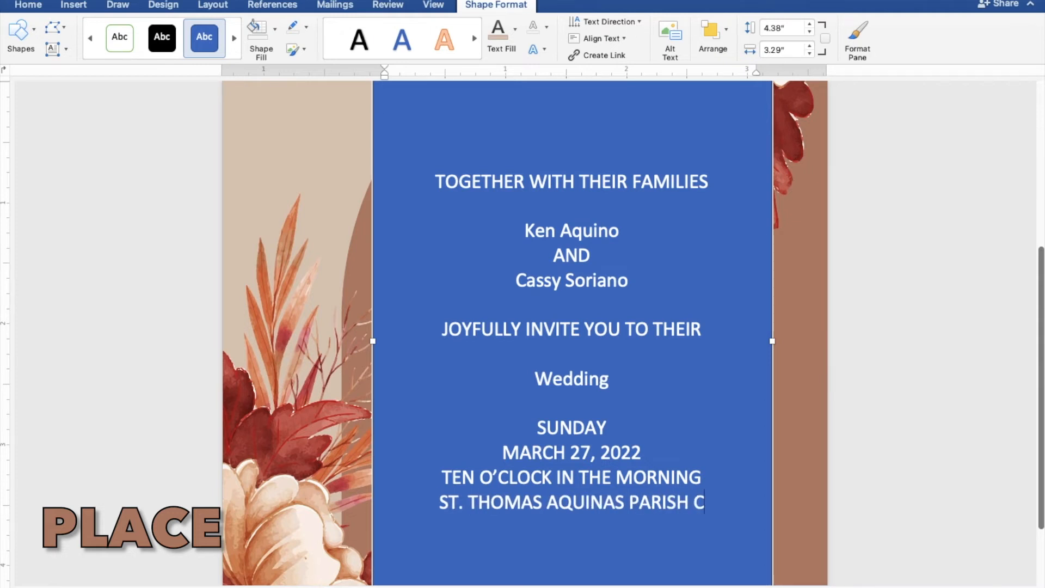
pyautogui.write('HURCH')
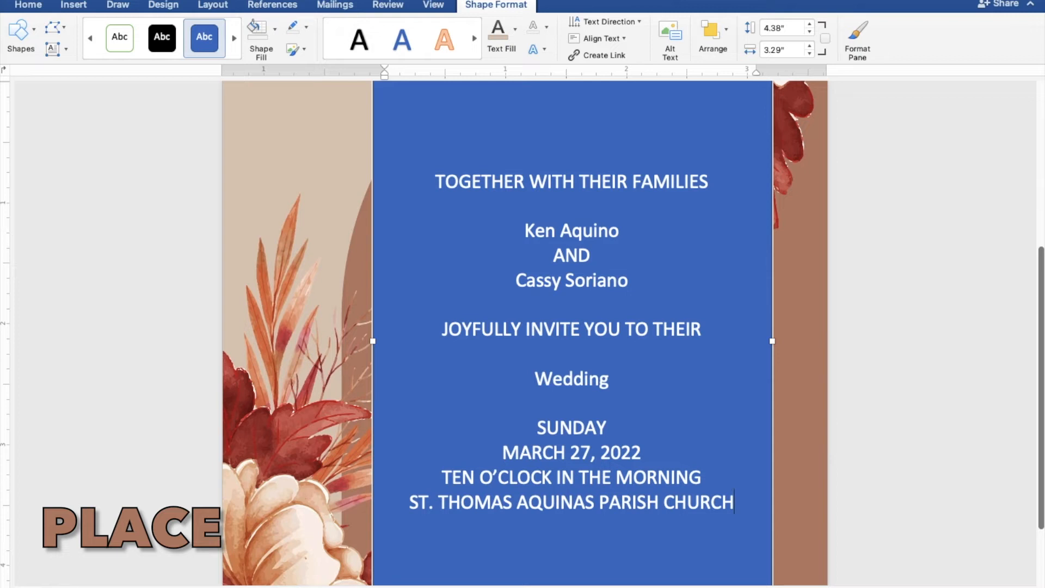
pyautogui.press('Return')
pyautogui.write('MANGA')
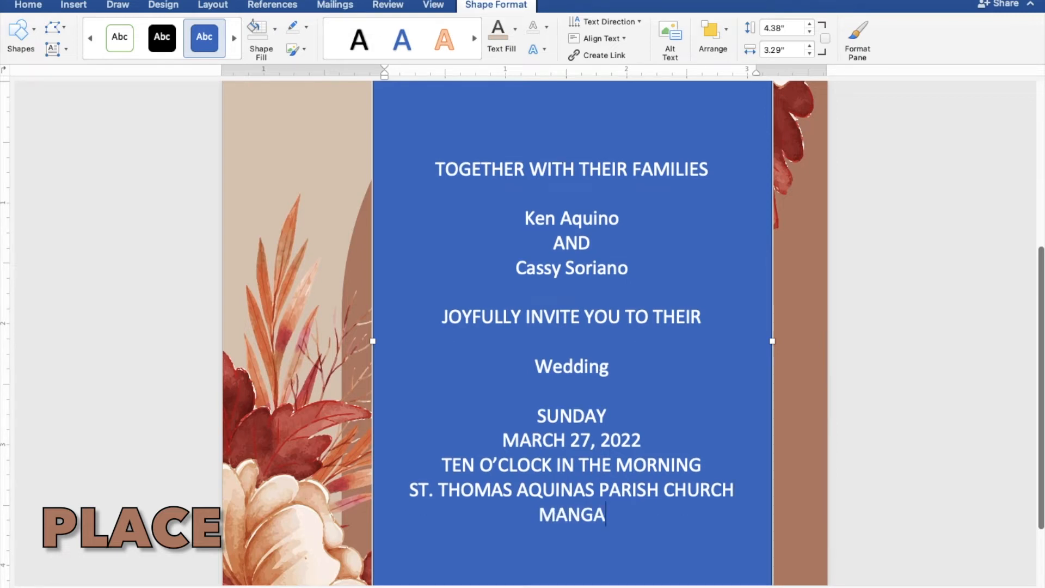
pyautogui.write('LDAN')
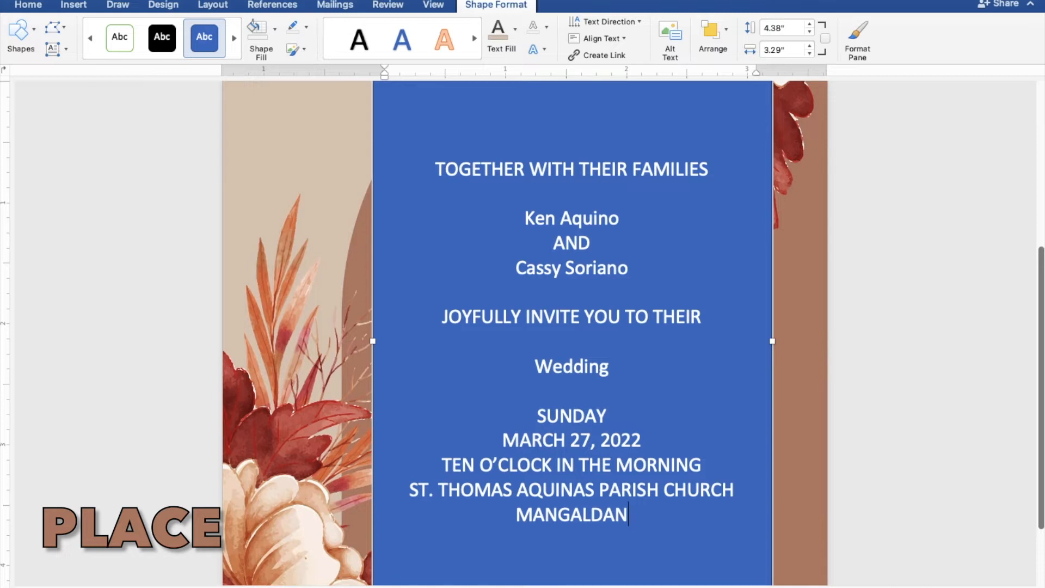
pyautogui.write(' PAN')
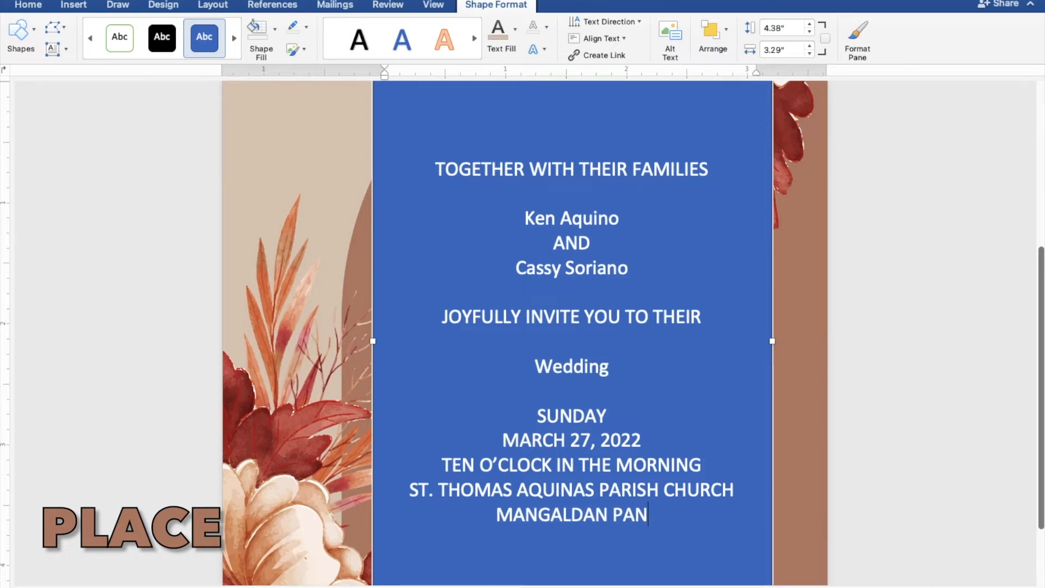
pyautogui.write('GASI')
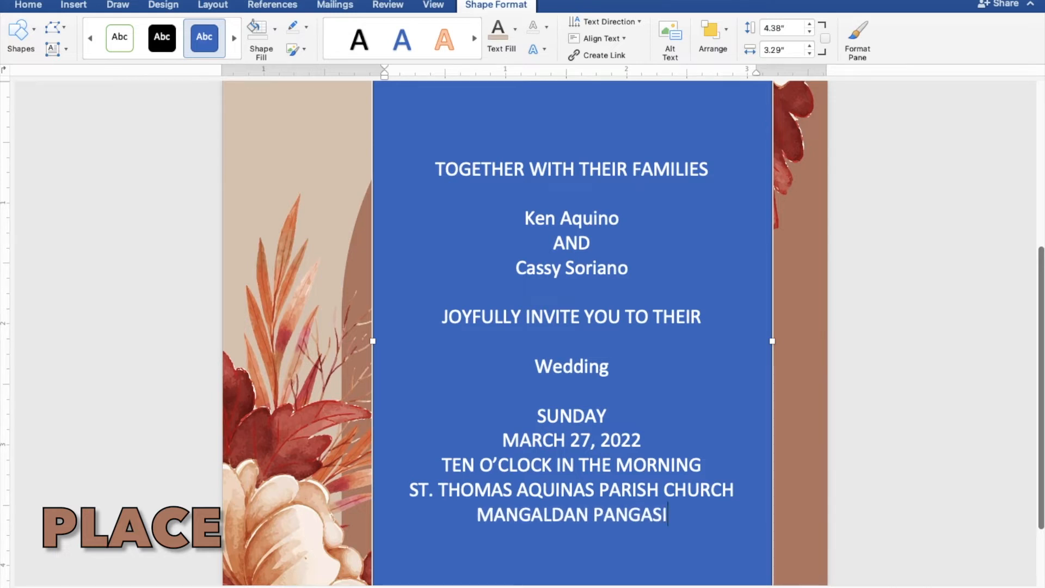
pyautogui.write('NAN')
pyautogui.press('Return')
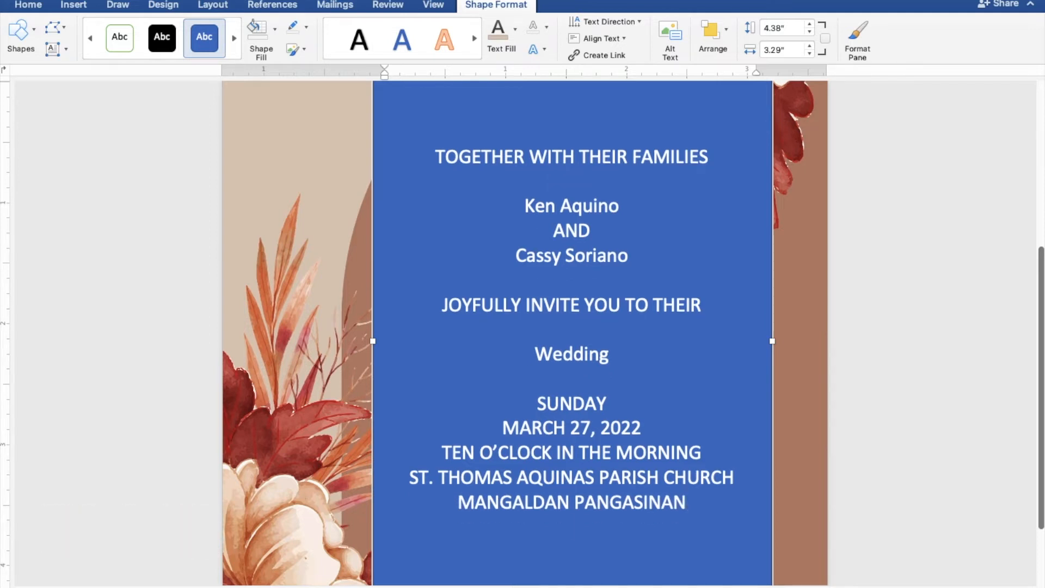
pyautogui.press('Return')
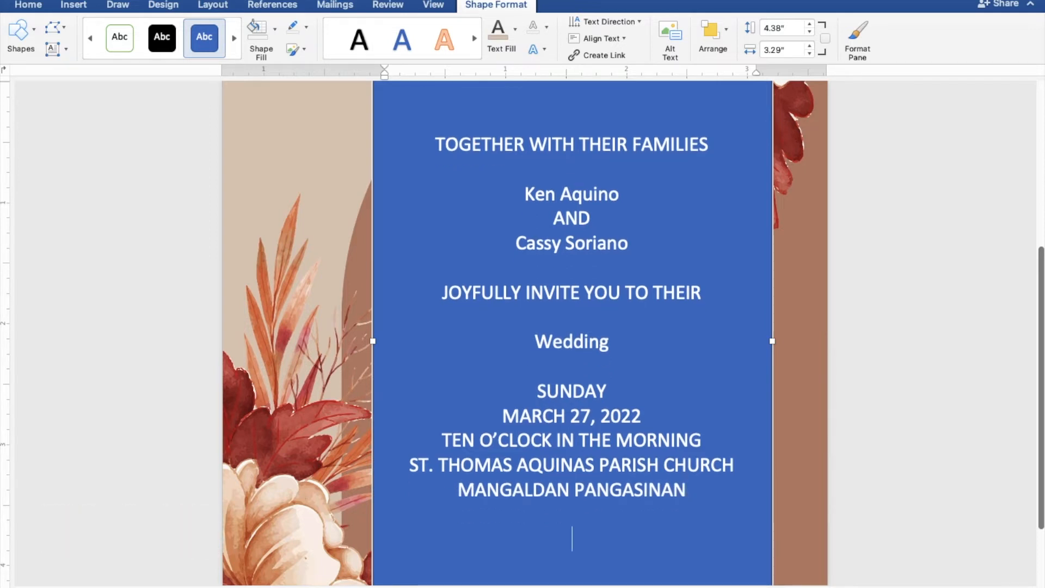
pyautogui.write('Recepti')
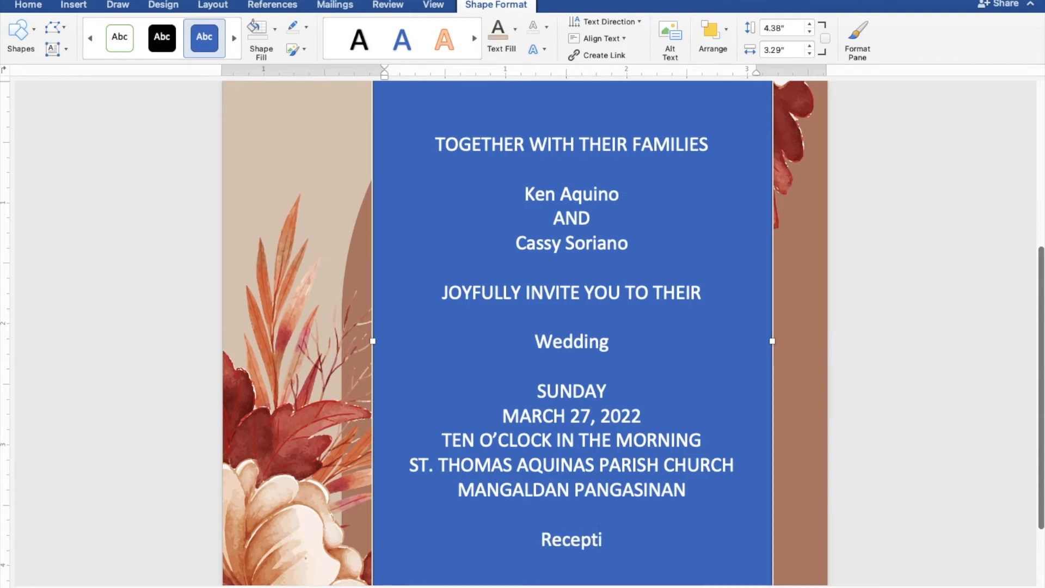
pyautogui.write('on t')
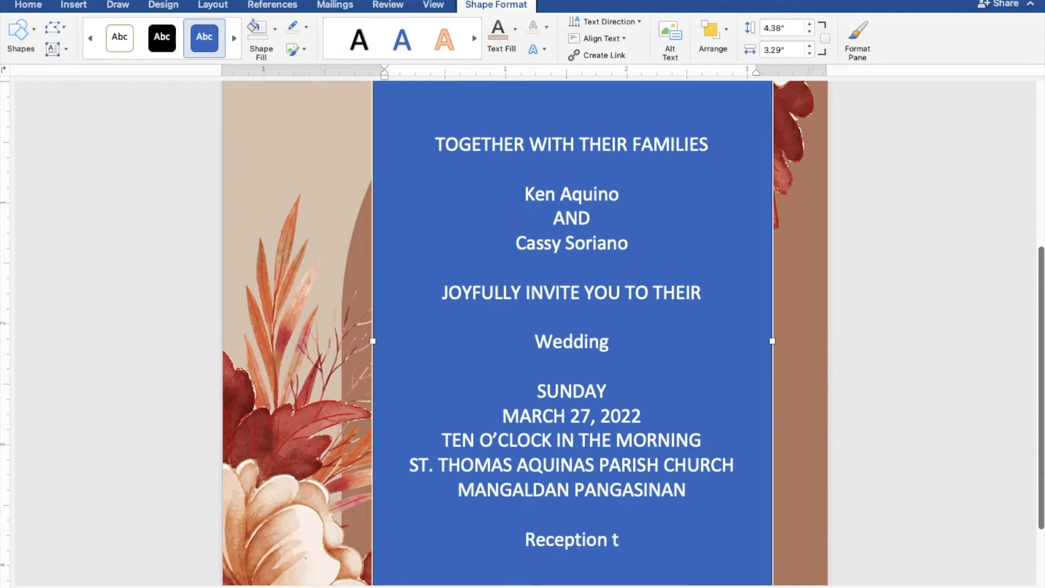
pyautogui.write('o fo')
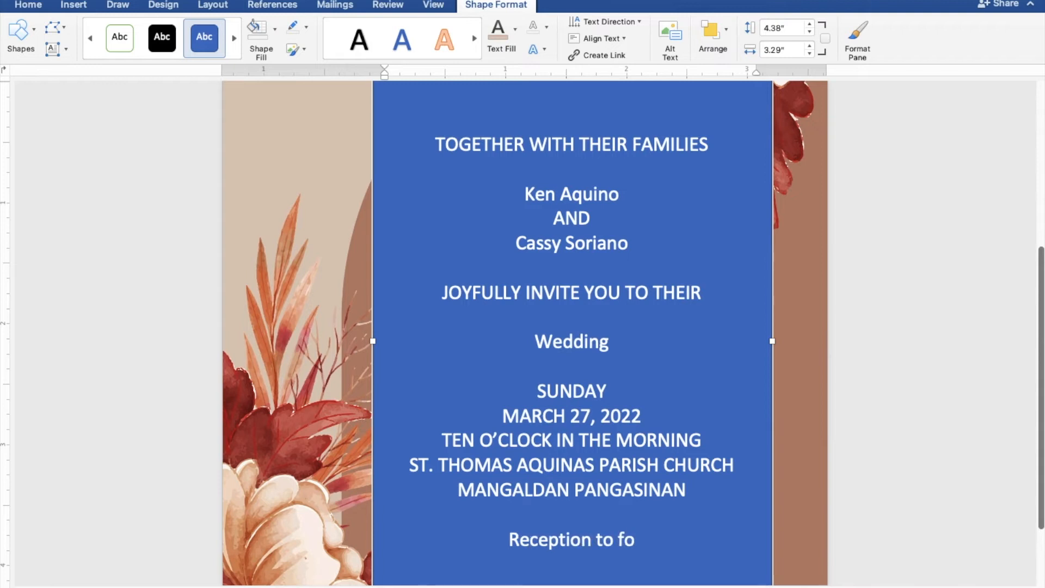
pyautogui.write('llow')
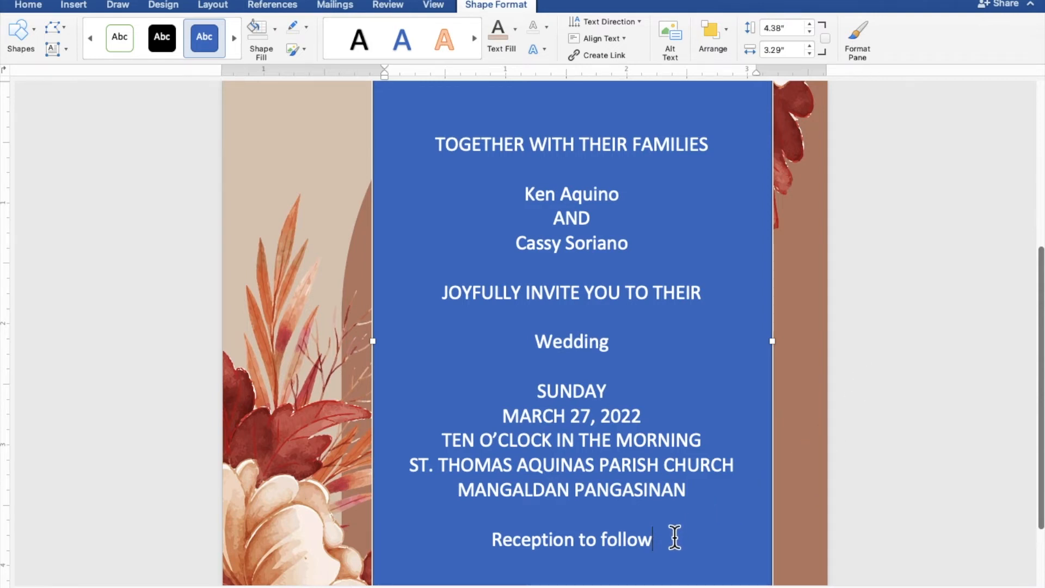
# Give the text box No Fill and No Outline and colour the invitation text light beige.
pyautogui.moveTo(644, 536); pyautogui.dragTo(435, 151)
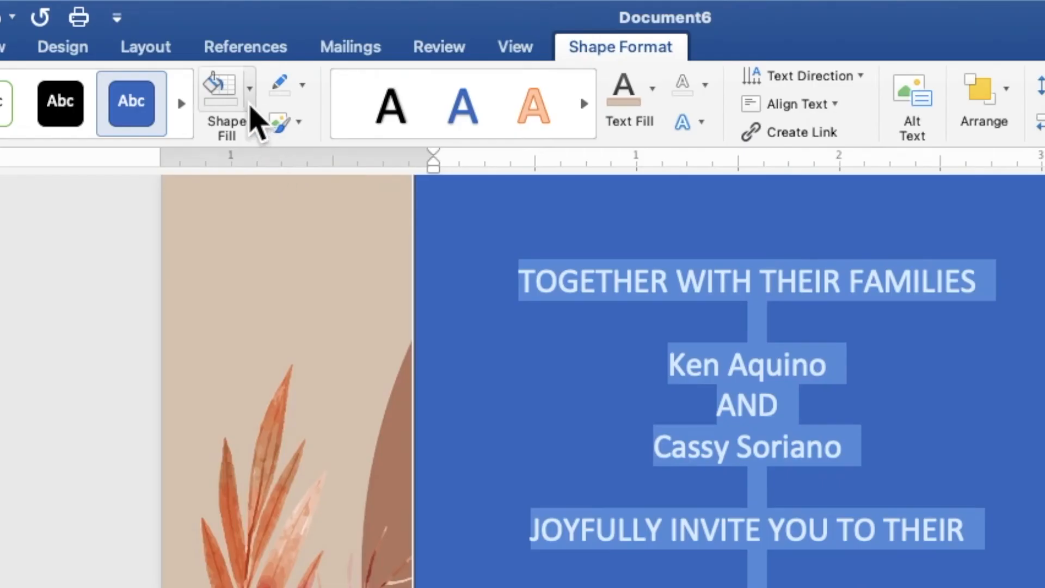
pyautogui.click(276, 36)
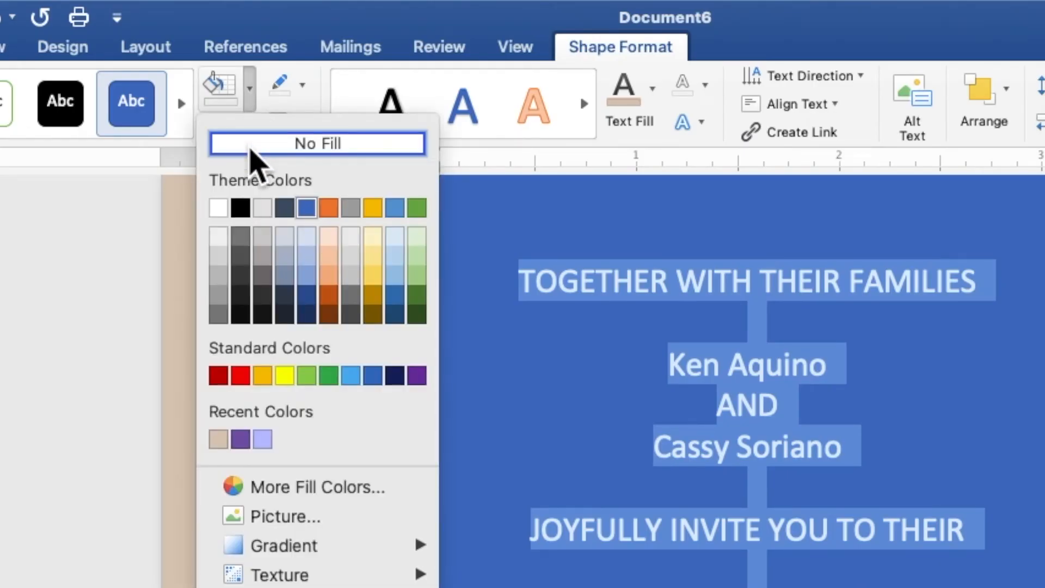
pyautogui.click(251, 151)
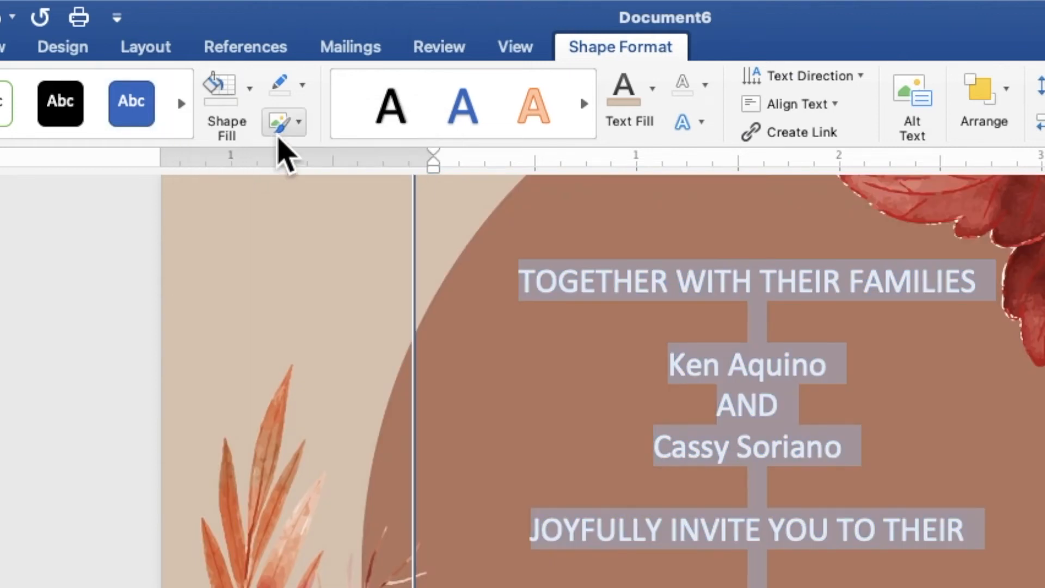
pyautogui.click(302, 85)
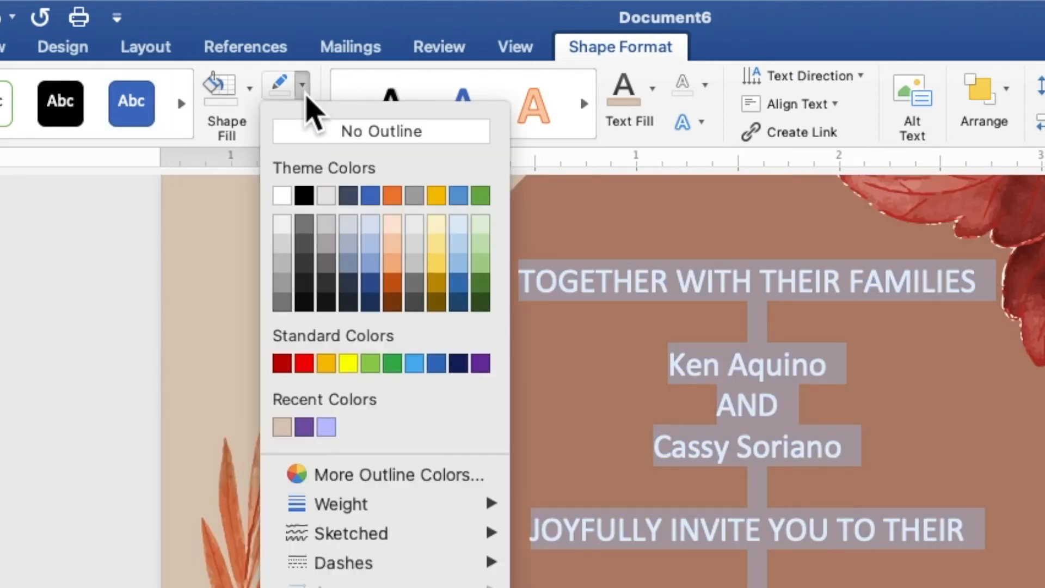
pyautogui.click(307, 132)
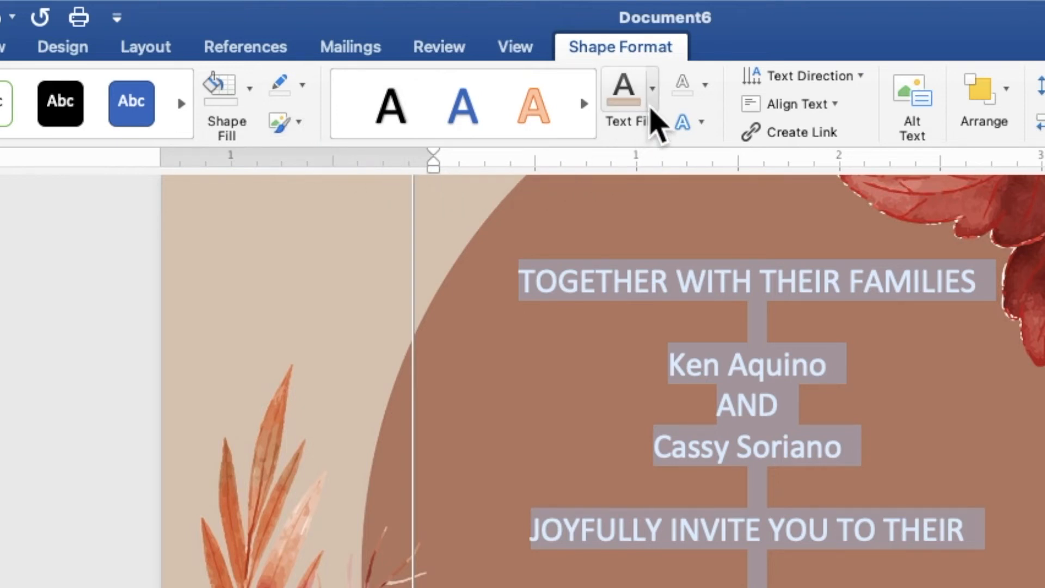
pyautogui.click(653, 90)
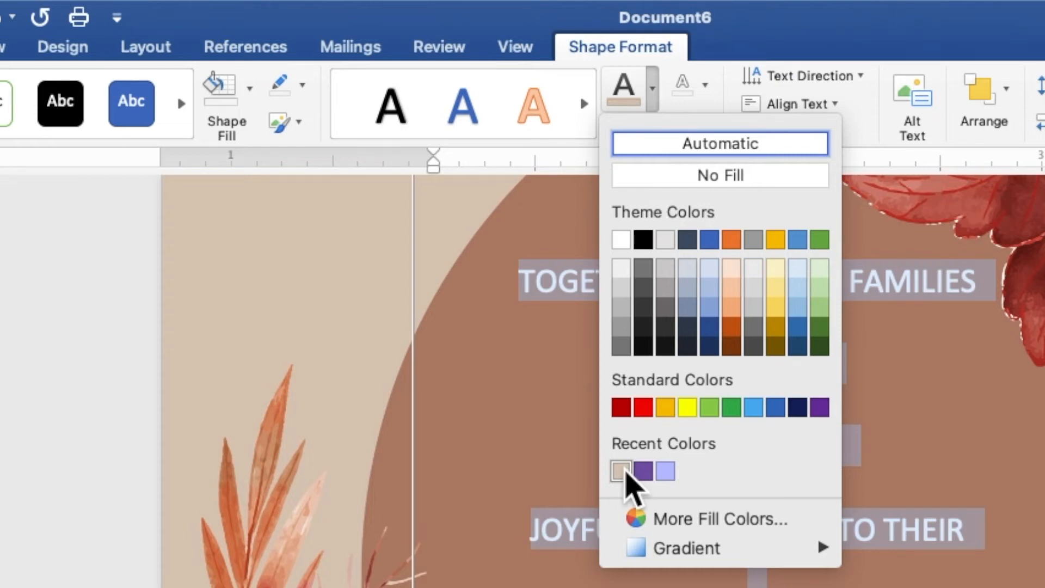
pyautogui.click(623, 471)
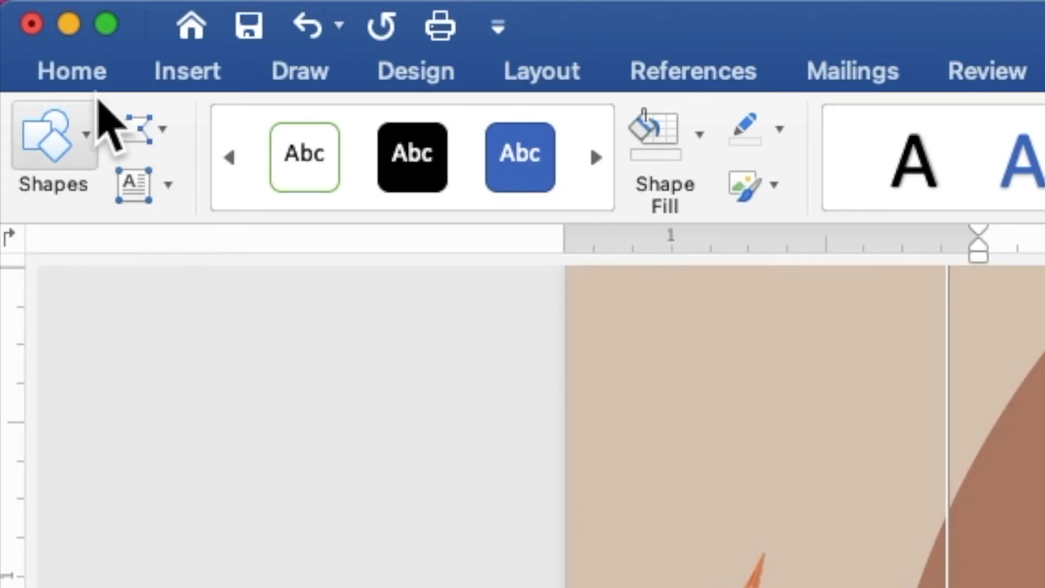
# Set all the invitation text to Times New Roman at 9 pt.
pyautogui.click(76, 76)
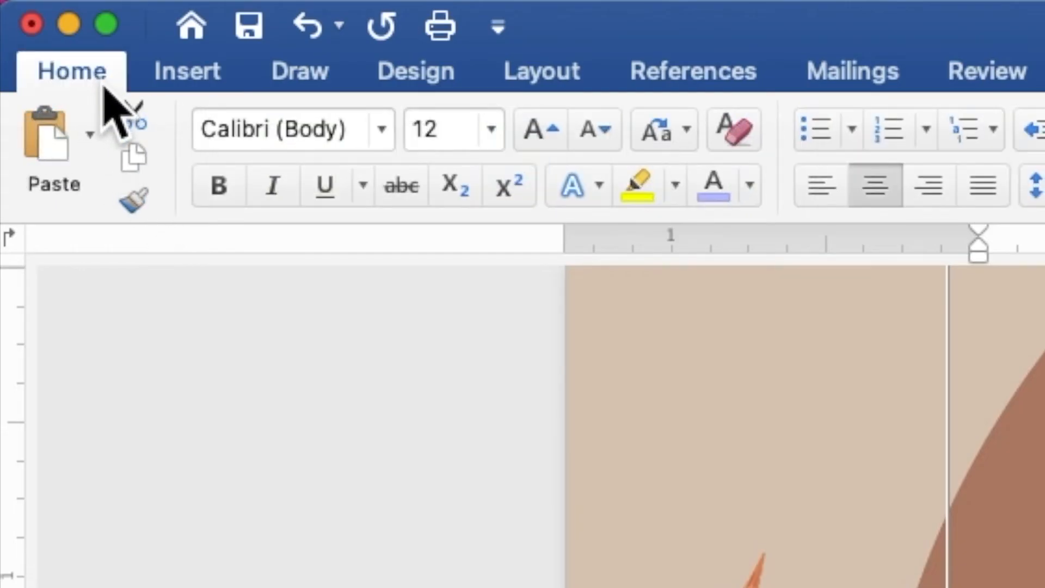
pyautogui.click(383, 133)
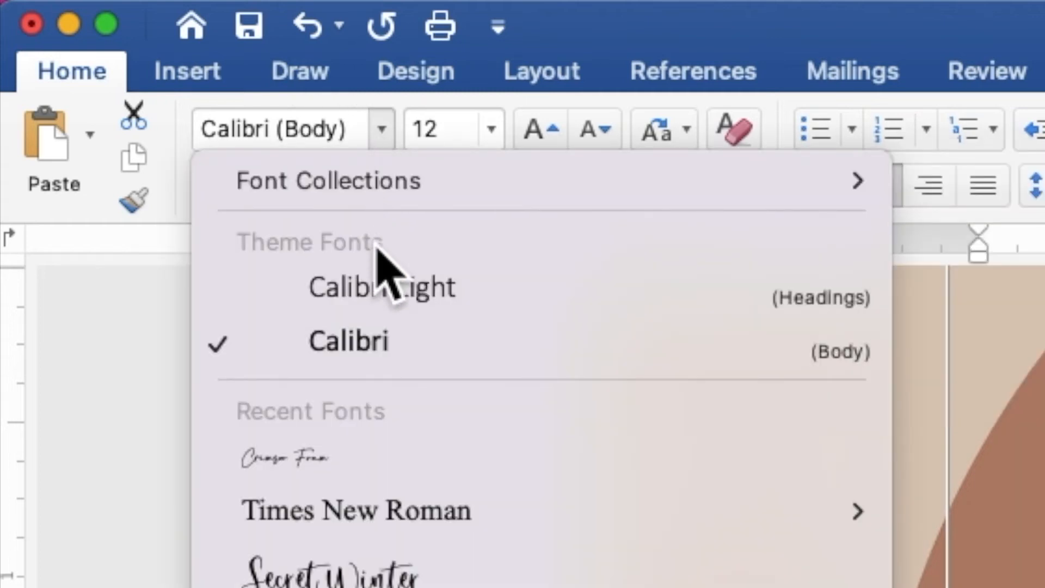
pyautogui.moveTo(391, 504)
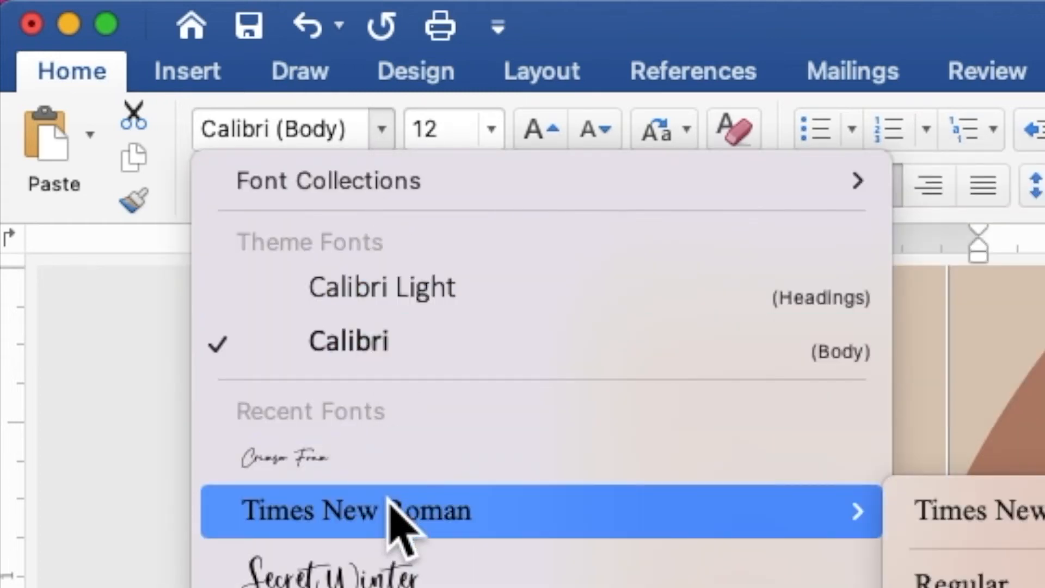
pyautogui.click(389, 499)
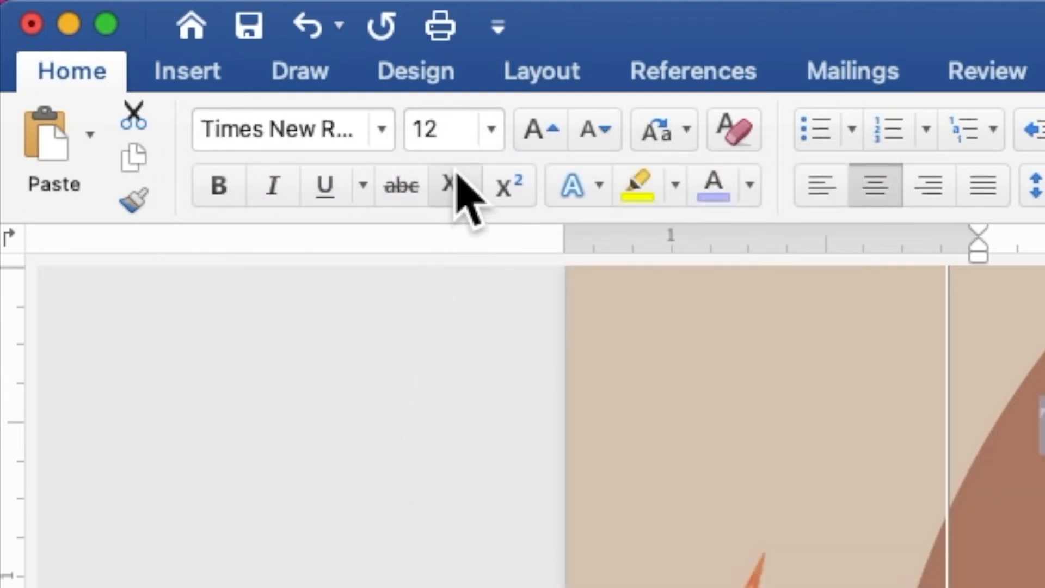
pyautogui.moveTo(460, 135); pyautogui.dragTo(410, 139)
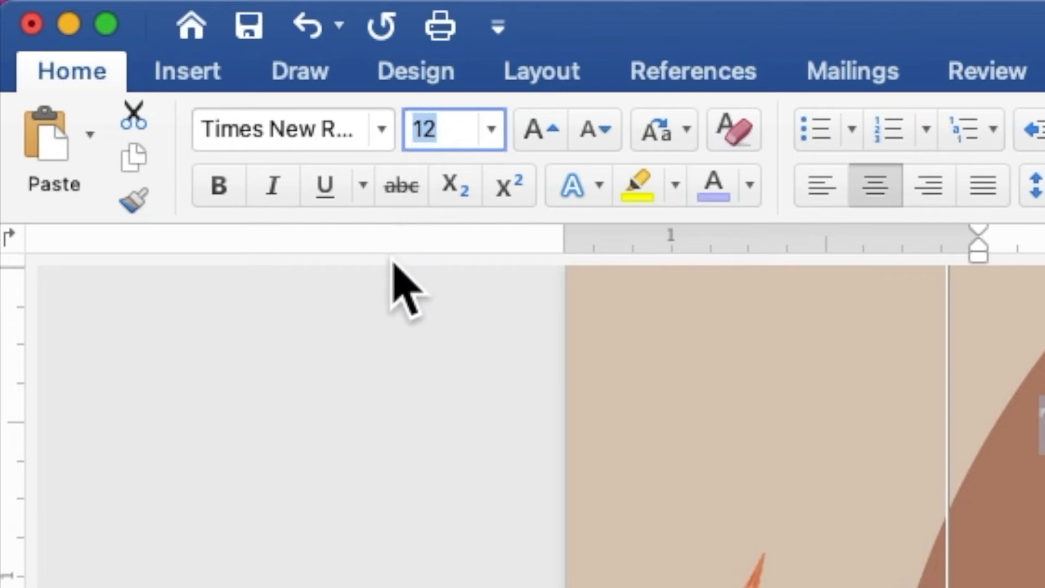
pyautogui.write('9')
pyautogui.press('Return')
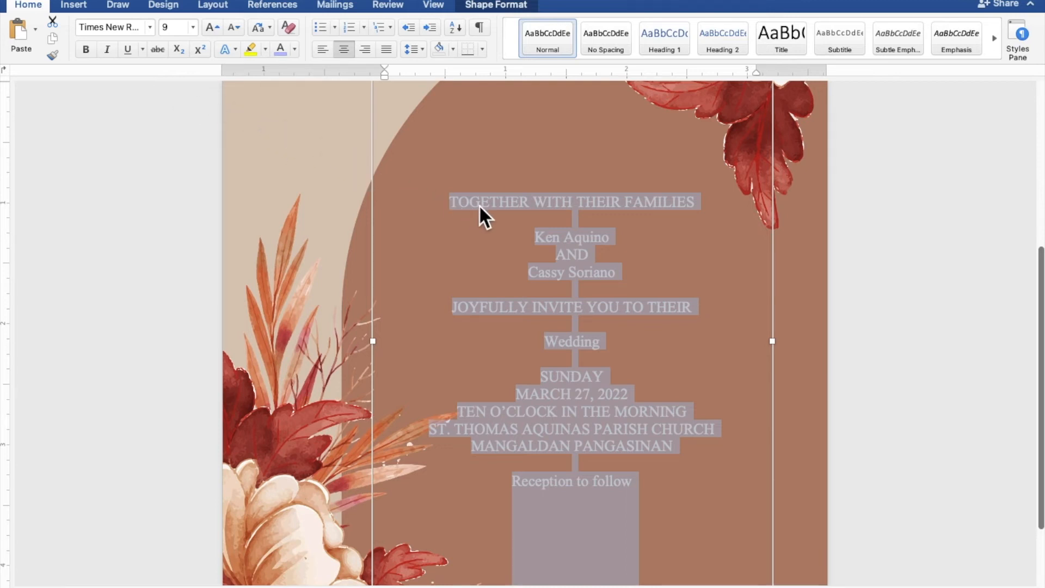
# Select both name lines and Wedding together and set them in Crimson Foam at 50 pt.
pyautogui.click(597, 233)
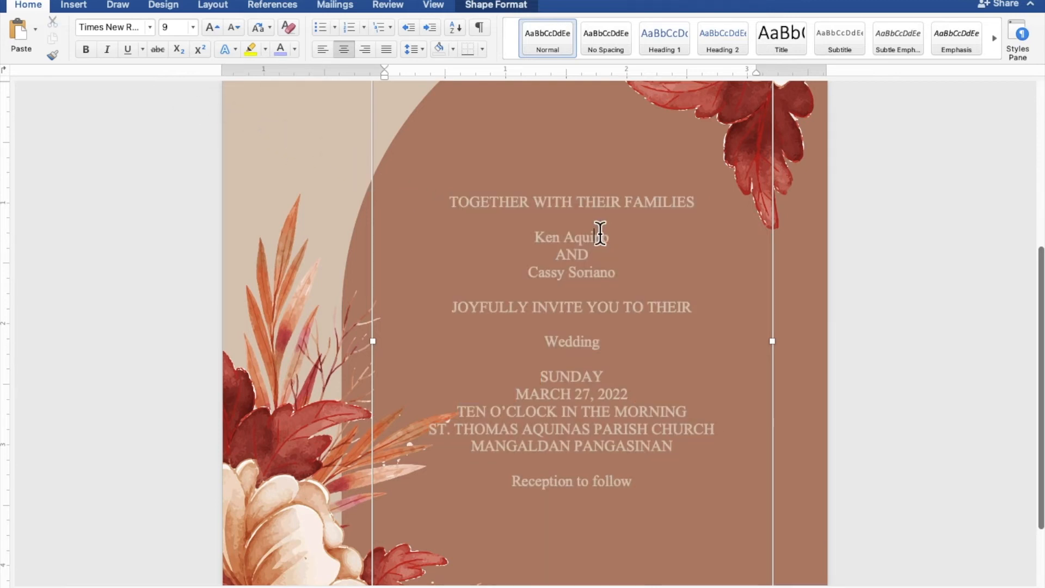
pyautogui.moveTo(613, 236); pyautogui.dragTo(542, 236)
pyautogui.moveTo(620, 274); pyautogui.dragTo(534, 272)
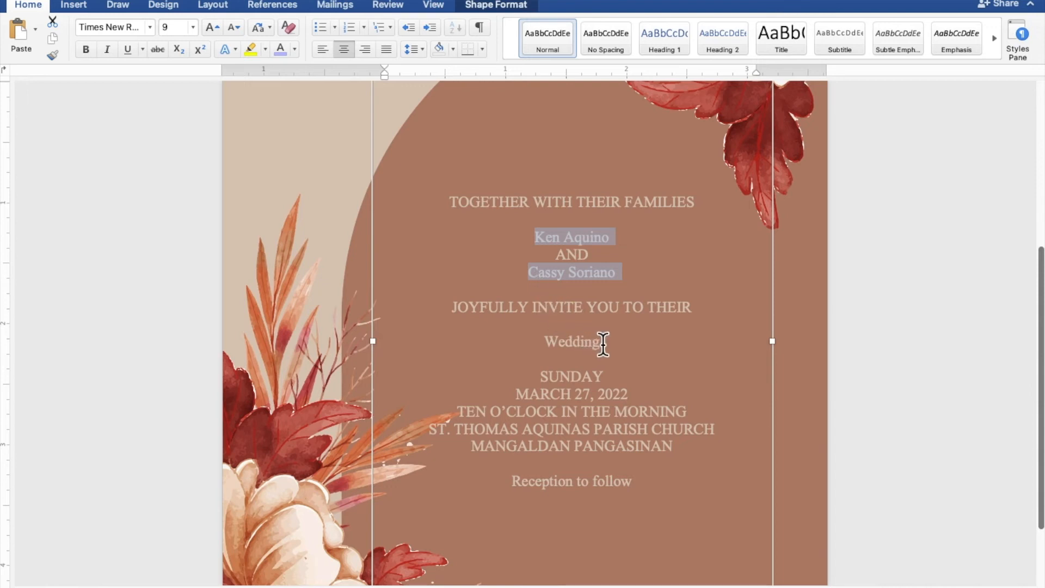
pyautogui.moveTo(602, 343); pyautogui.dragTo(552, 343)
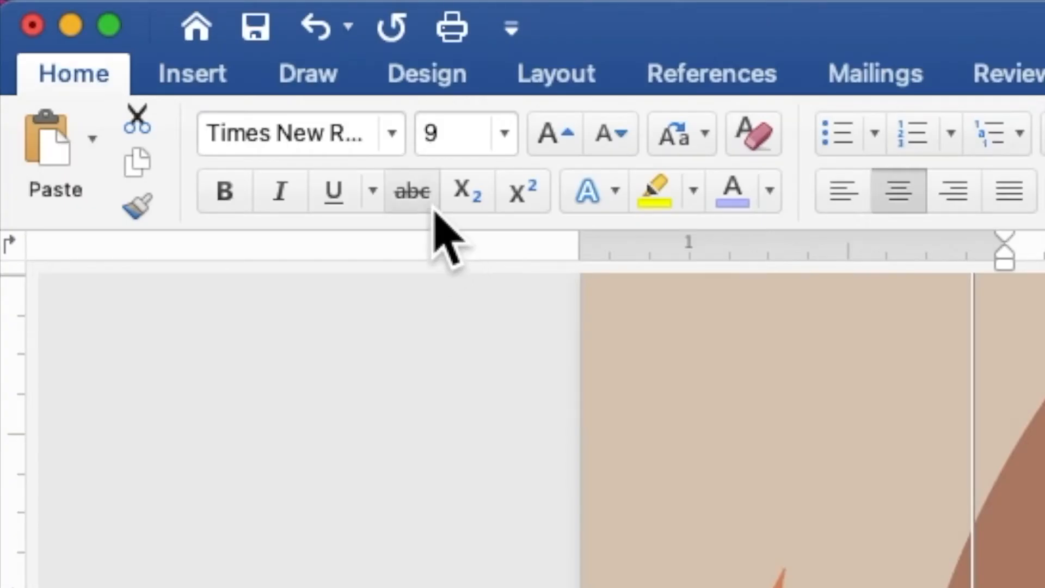
pyautogui.click(392, 136)
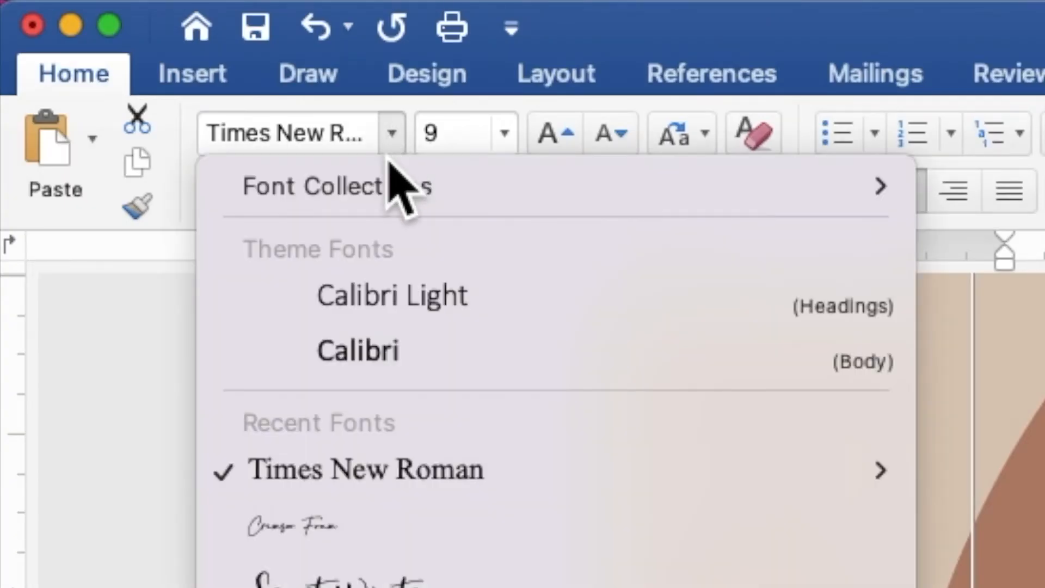
pyautogui.click(439, 534)
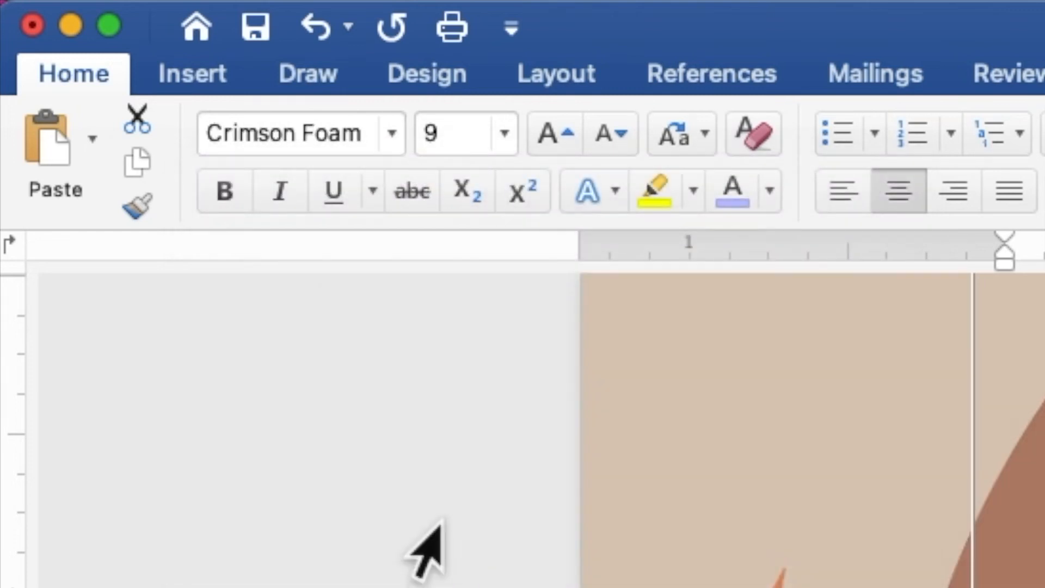
pyautogui.click(460, 137)
pyautogui.moveTo(460, 137); pyautogui.dragTo(422, 131)
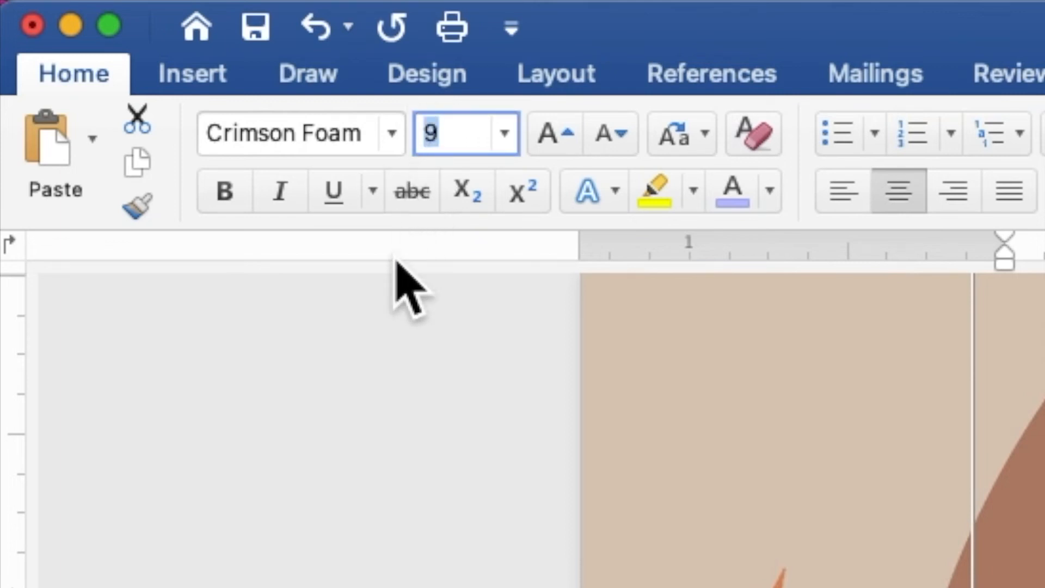
pyautogui.write('50')
pyautogui.press('Return')
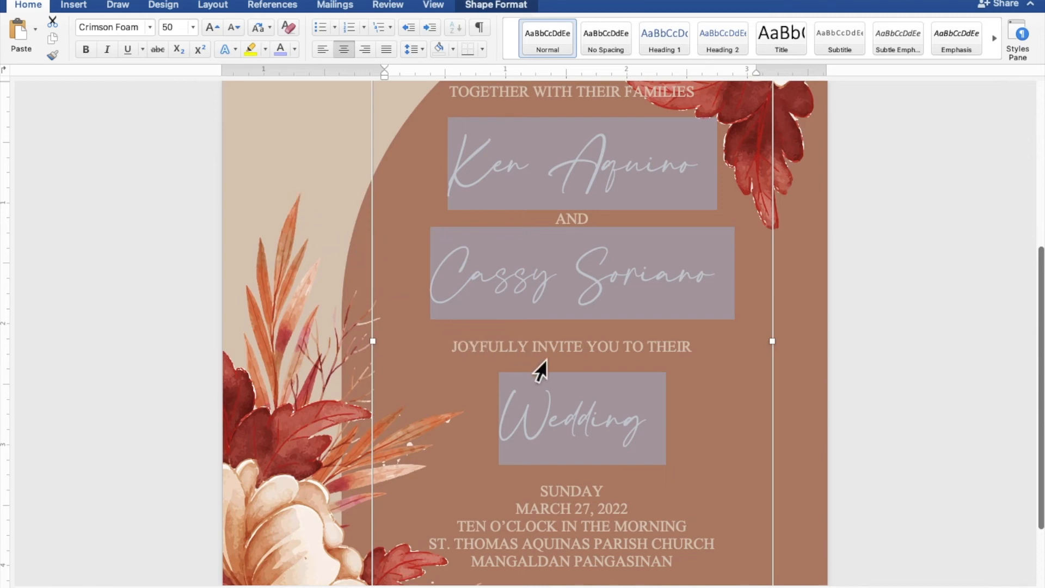
# Drag the text box's bottom edge down to make it taller.
pyautogui.scroll(-3, 574, 367)
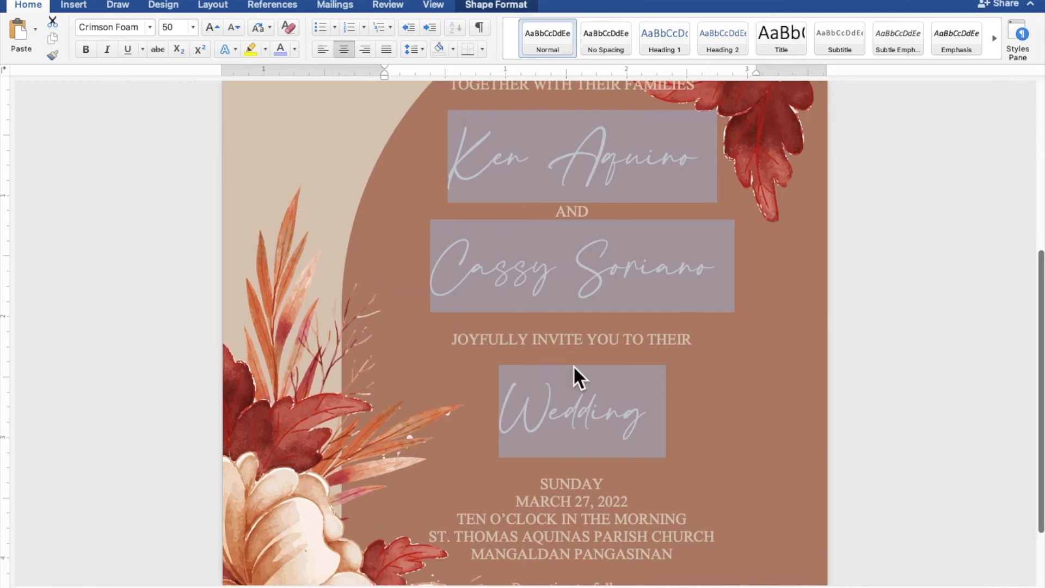
pyautogui.scroll(-2, 575, 367)
pyautogui.click(574, 368)
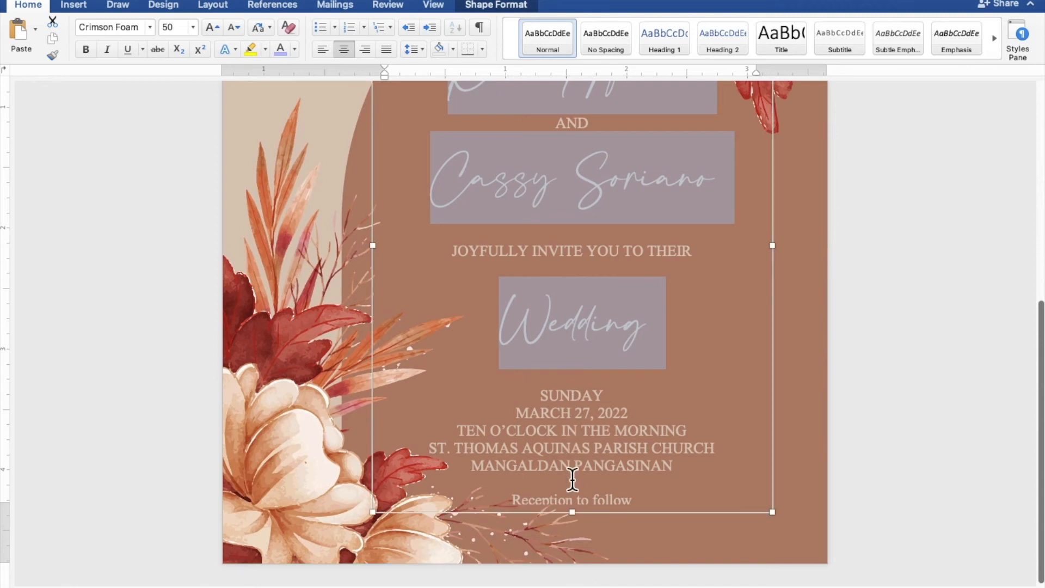
pyautogui.moveTo(573, 512); pyautogui.dragTo(572, 527)
# Set Reception to follow in Crimson Foam at 20 pt and lengthen the box to 4.51 in.
pyautogui.click(582, 506)
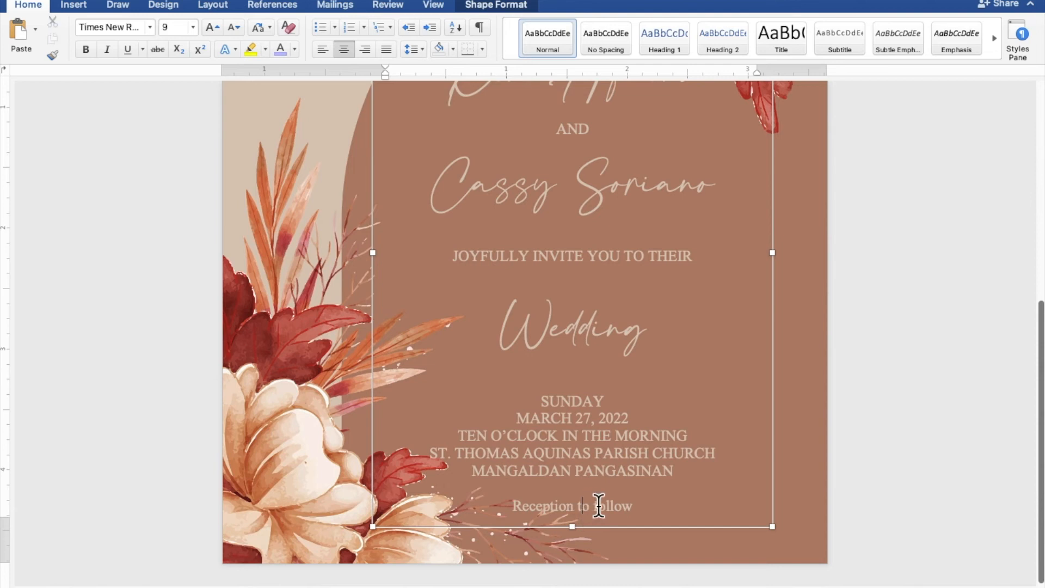
pyautogui.moveTo(640, 505); pyautogui.dragTo(510, 510)
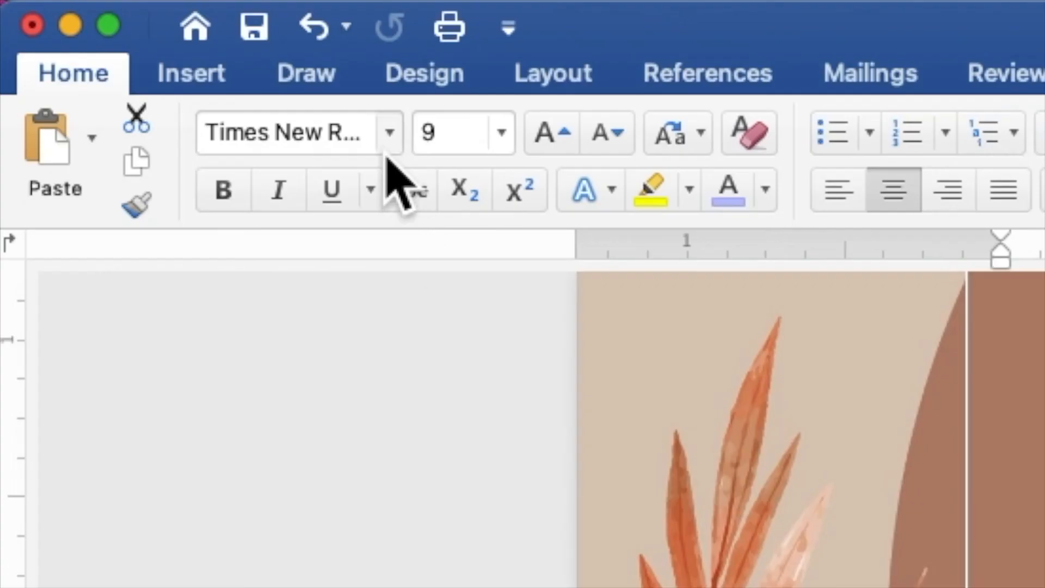
pyautogui.click(388, 145)
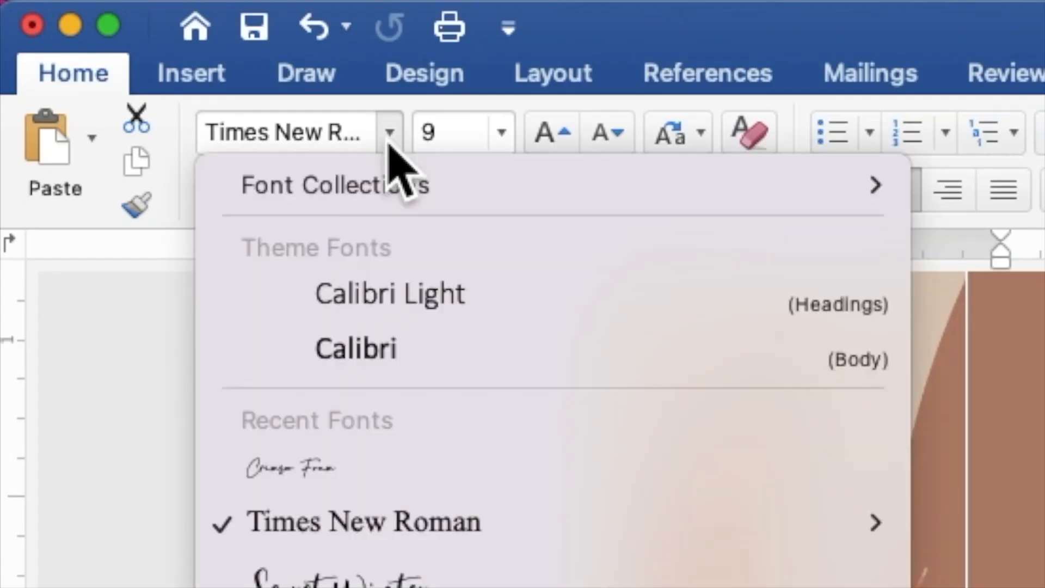
pyautogui.click(392, 468)
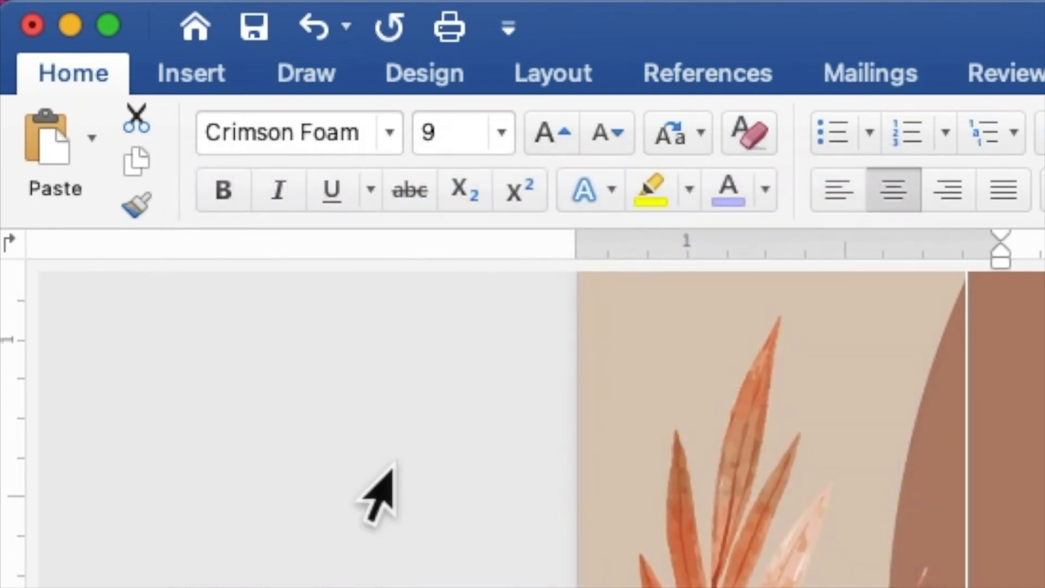
pyautogui.click(436, 131)
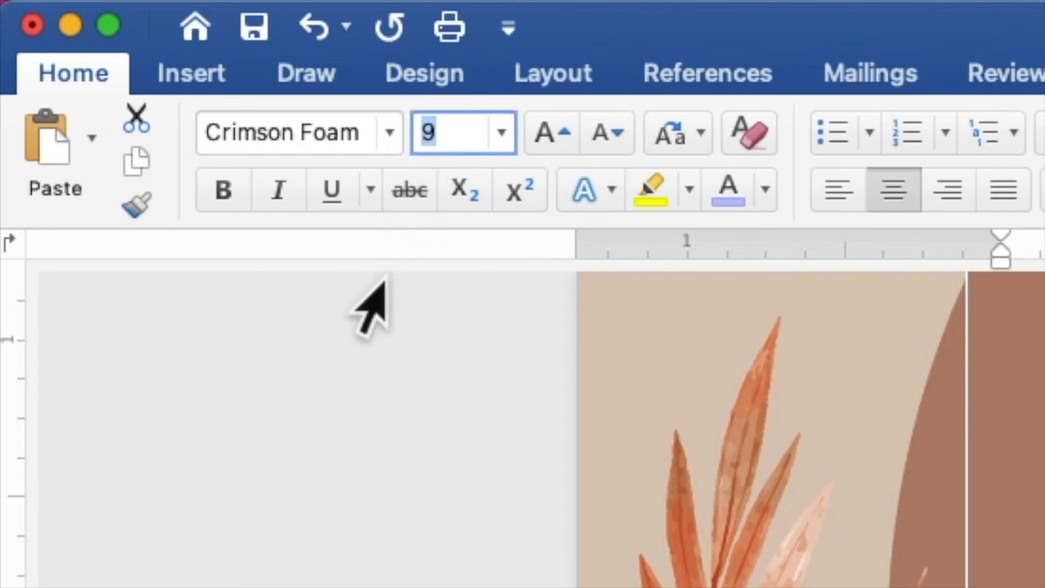
pyautogui.write('20')
pyautogui.press('Return')
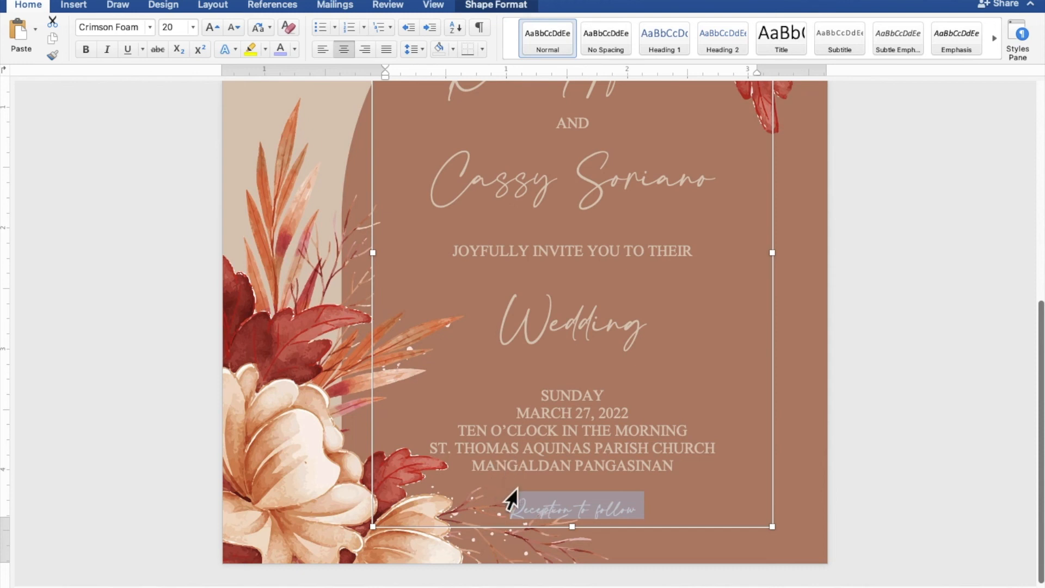
pyautogui.moveTo(574, 526); pyautogui.dragTo(574, 536)
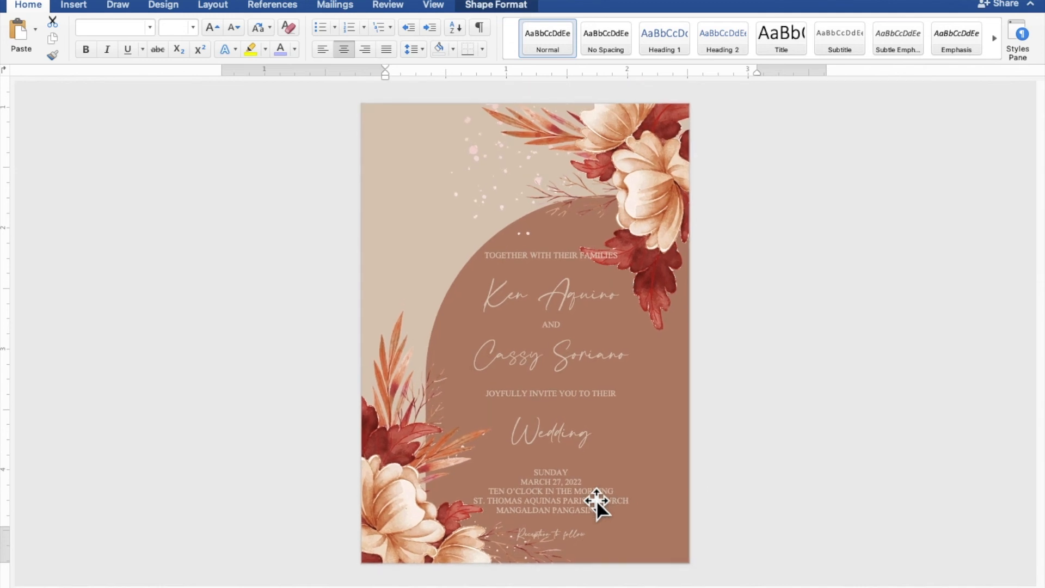
# Delete the blank lines above and below Wedding.
pyautogui.click(586, 407)
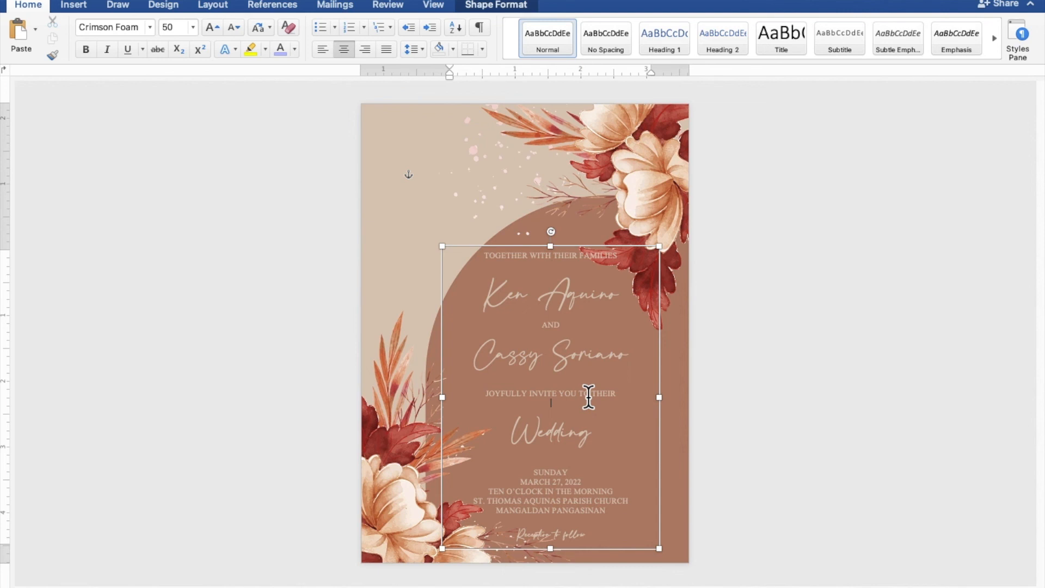
pyautogui.press('BackSpace')
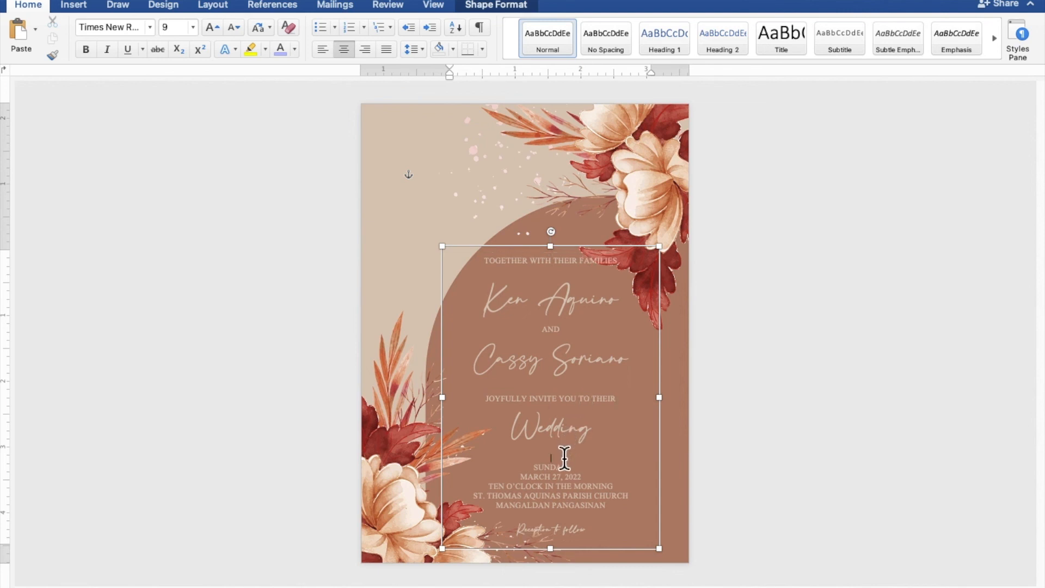
pyautogui.press('BackSpace')
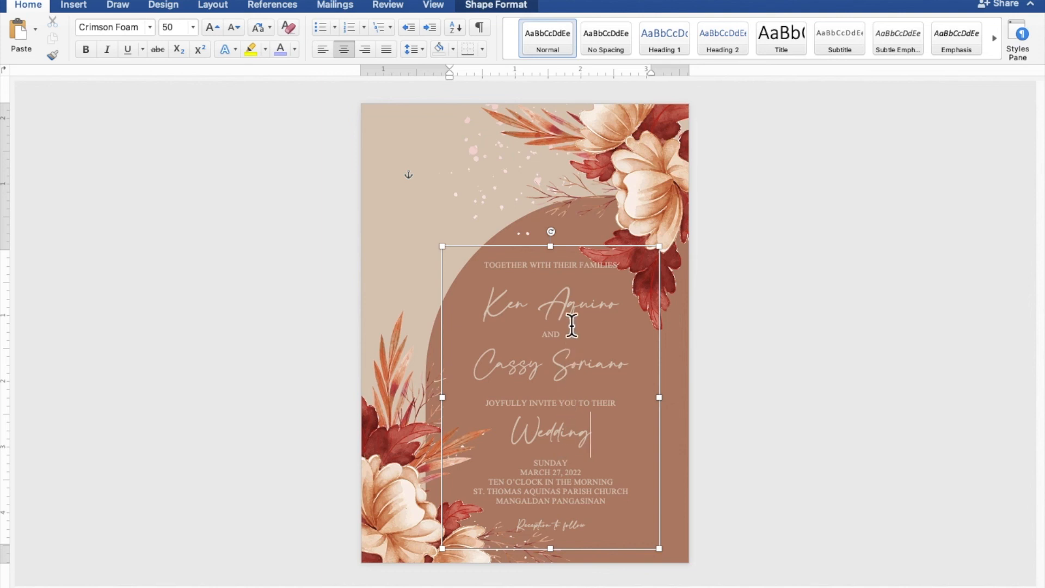
# Move the text box down and nudge it rightward until centred within the brown arch.
pyautogui.moveTo(581, 246); pyautogui.dragTo(584, 255)
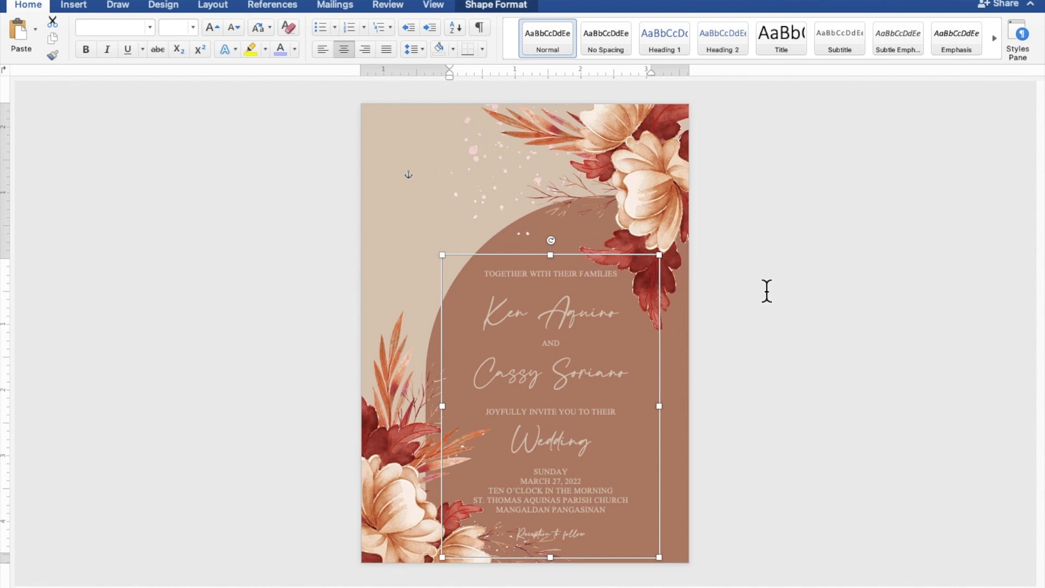
pyautogui.press('Right')
pyautogui.press('Right')
pyautogui.press('Right')
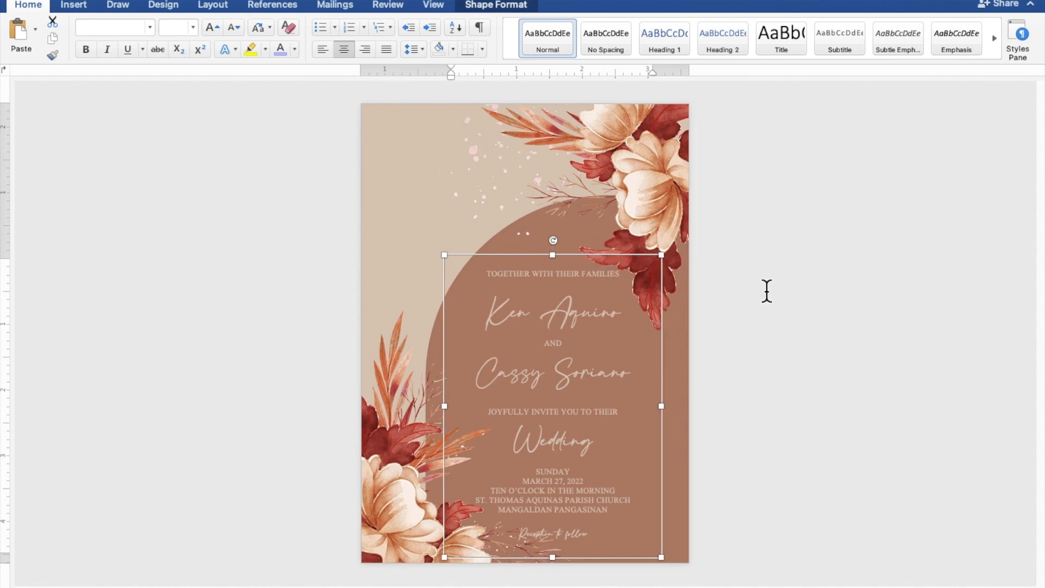
pyautogui.press('Down')
pyautogui.press('Right')
pyautogui.press('Right')
pyautogui.press('Right')
pyautogui.press('Right')
pyautogui.press('Right')
pyautogui.press('Right')
pyautogui.press('Right')
pyautogui.press('Right')
pyautogui.press('Right')
pyautogui.press('Right')
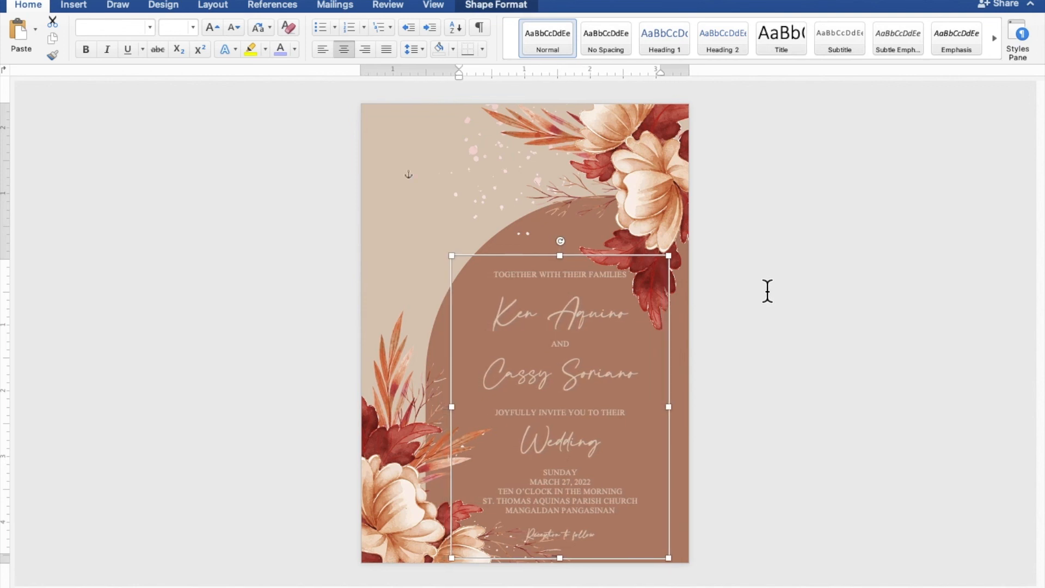
pyautogui.press('Down')
pyautogui.press('Down')
pyautogui.press('Right')
pyautogui.press('Down')
pyautogui.press('Down')
pyautogui.press('Down')
pyautogui.press('Right')
pyautogui.press('Right')
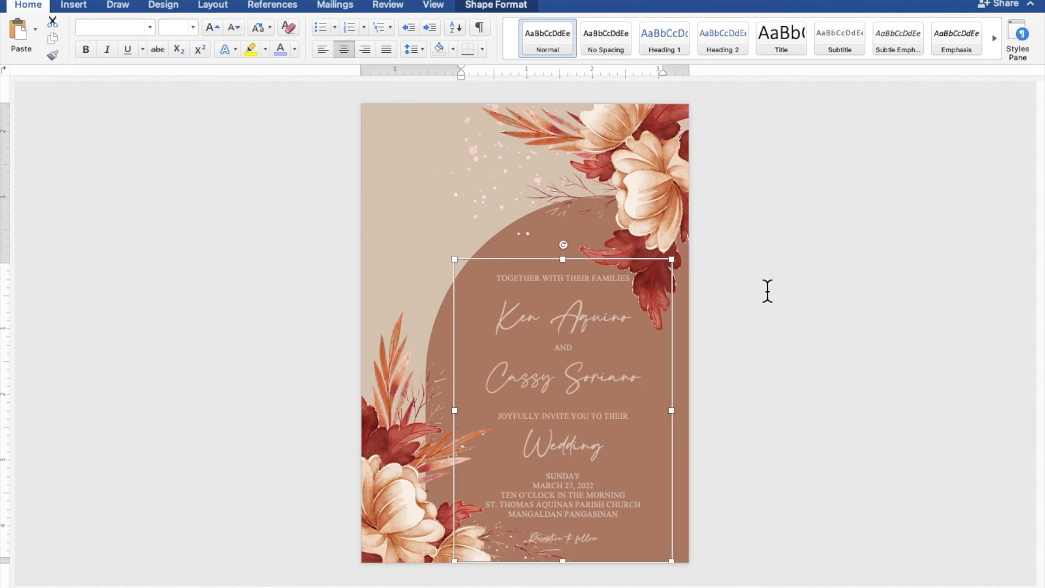
pyautogui.press('Right')
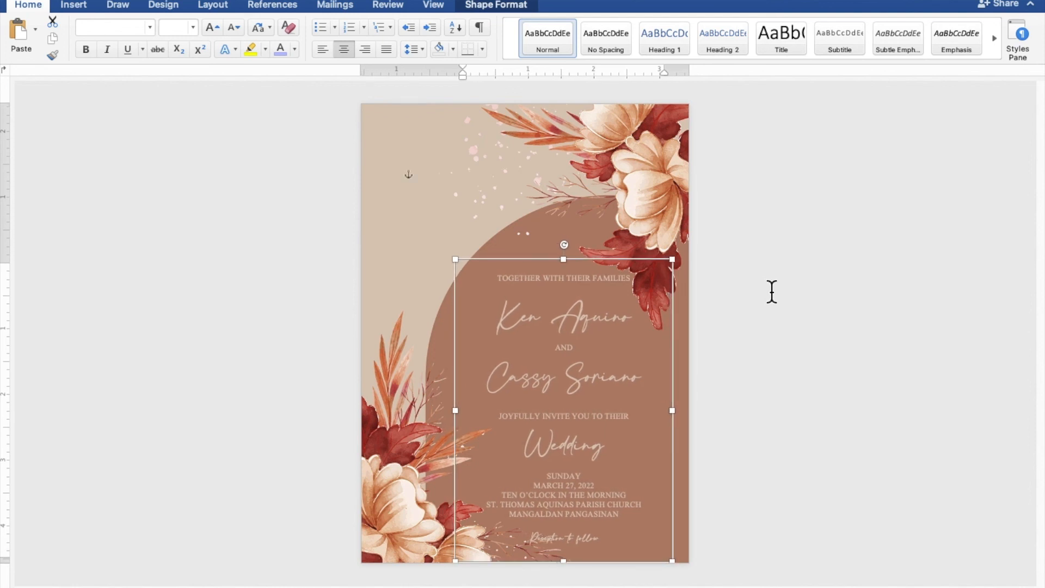
# Deselect the text box to preview the finished invitation inside the brown floral arch.
pyautogui.click(917, 314)
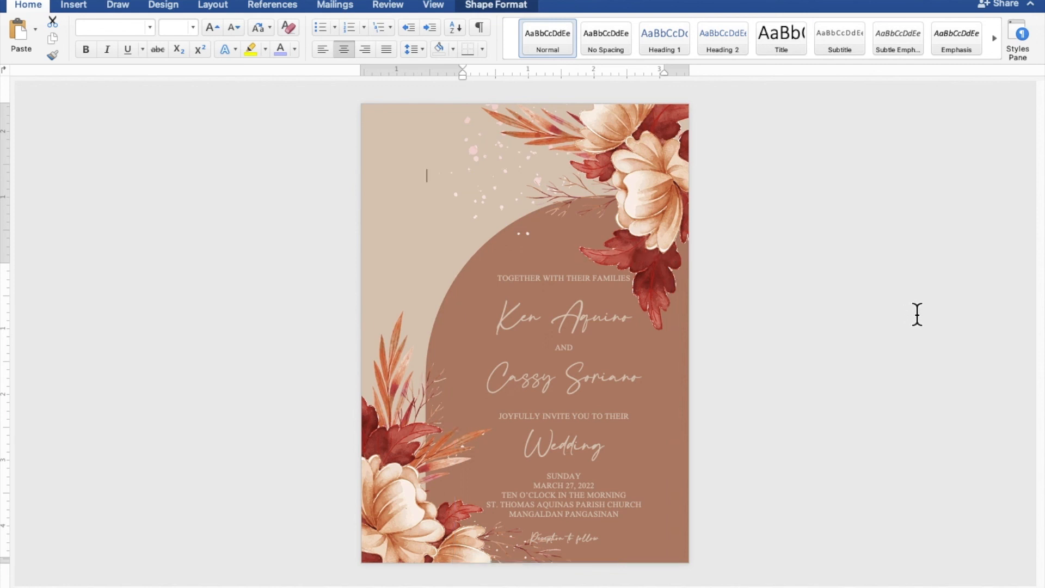